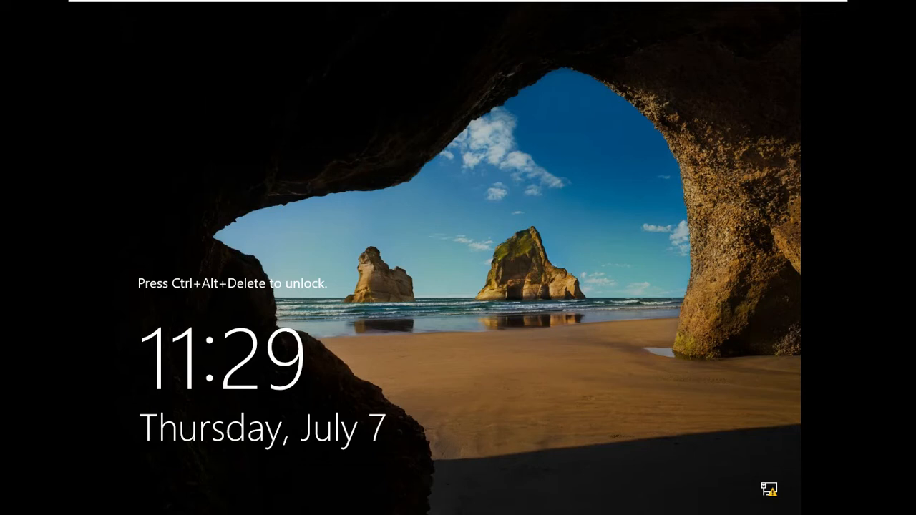
Unlock the Windows Server 2016 virtual machine from its lock screen
{"action": "mouse_move", "coordinate": [646, 3]}
{"action": "mouse_move", "coordinate": [568, 3]}
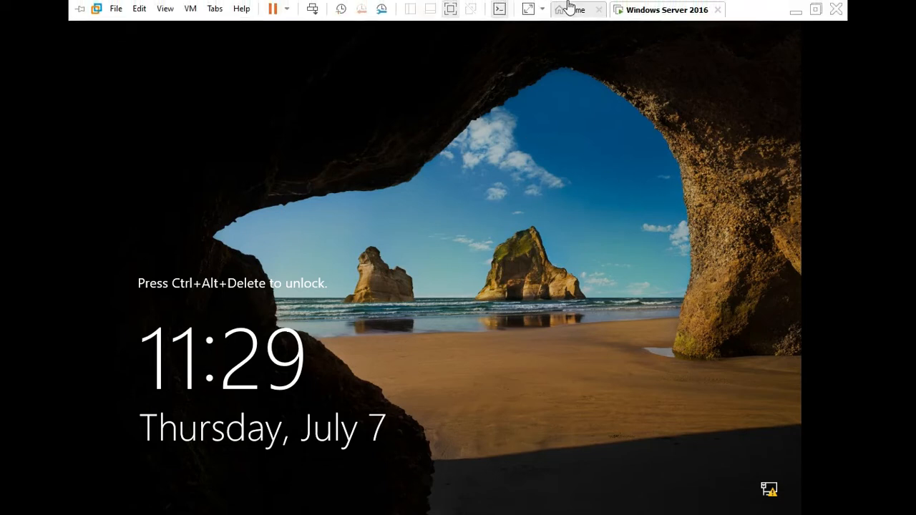
{"action": "left_click", "coordinate": [316, 8]}
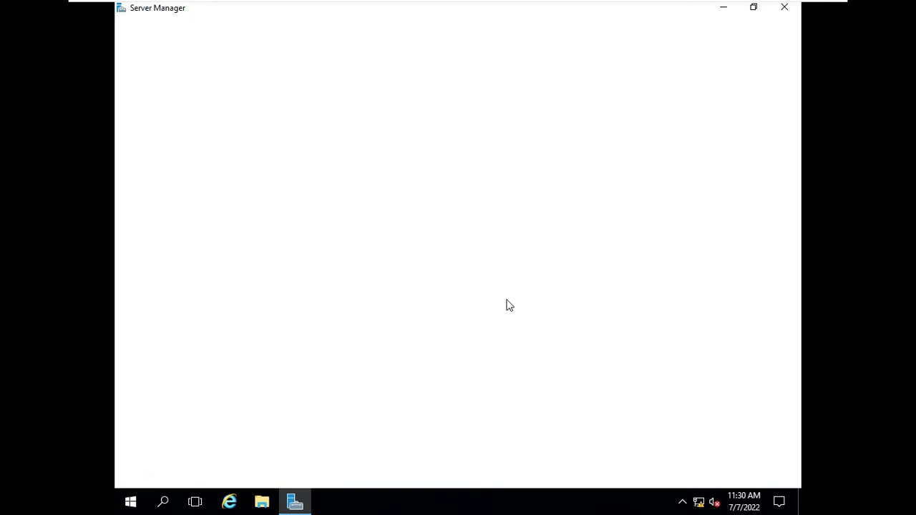
Open the Group Policy Management console from Server Manager
{"action": "mouse_move", "coordinate": [582, 4]}
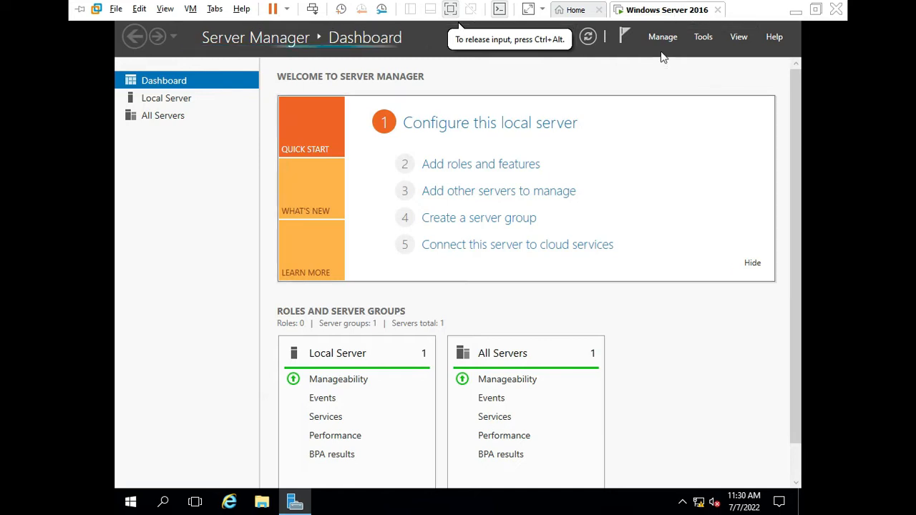
{"action": "left_click", "coordinate": [704, 39]}
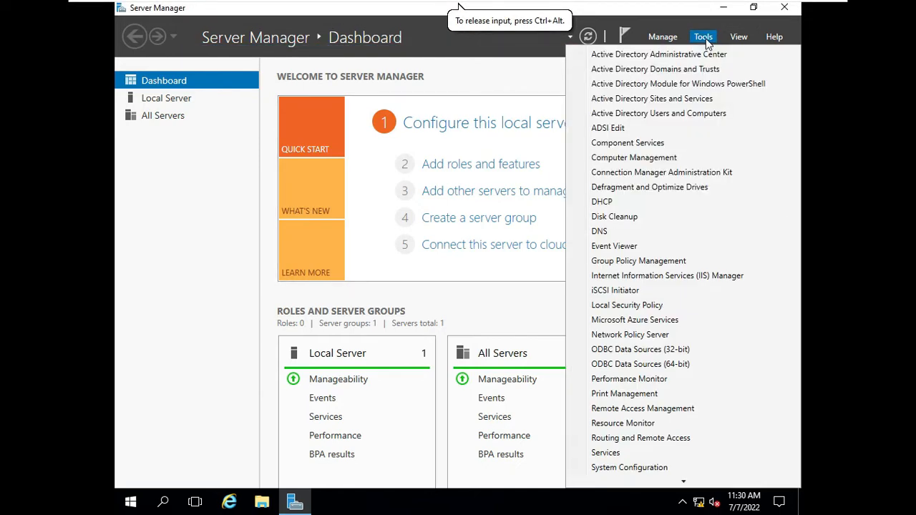
{"action": "left_click", "coordinate": [679, 260]}
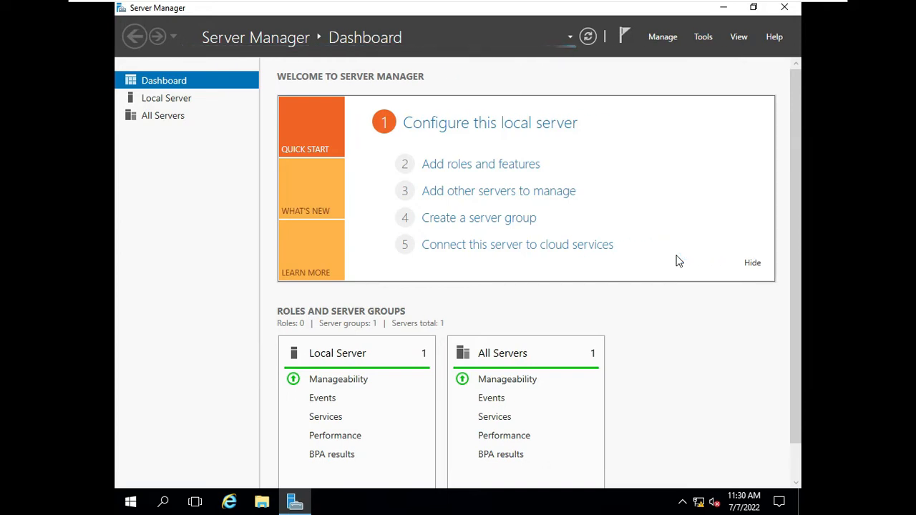
{"action": "left_click", "coordinate": [702, 37]}
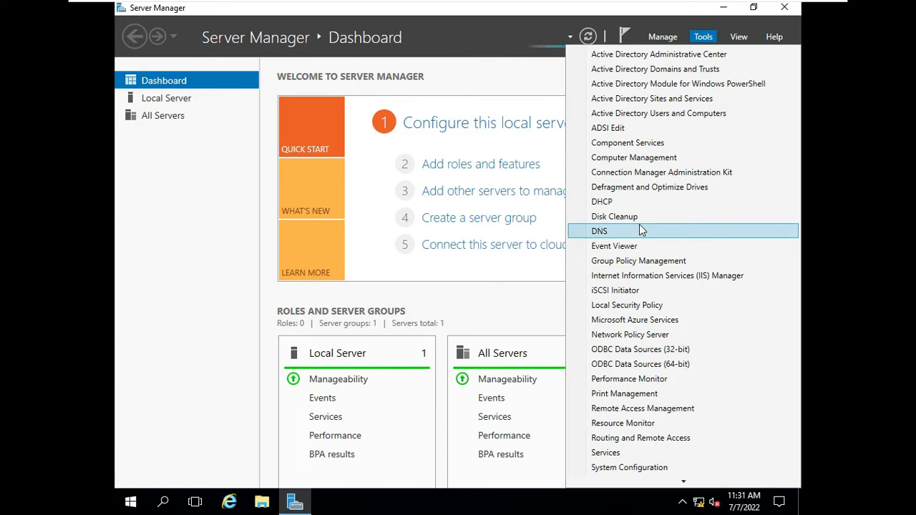
{"action": "left_click", "coordinate": [638, 262]}
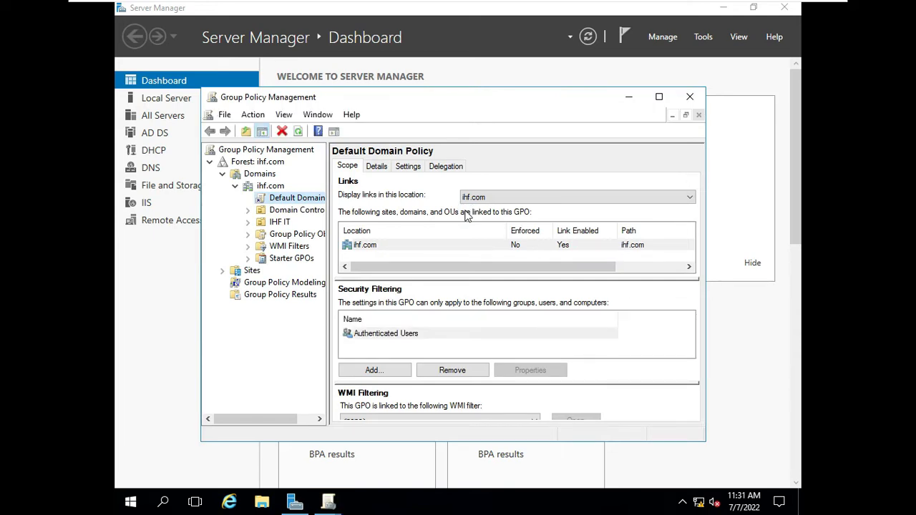
Widen the console tree and view the list of Group Policy Objects in the ihf.com domain
{"action": "mouse_move", "coordinate": [715, 5]}
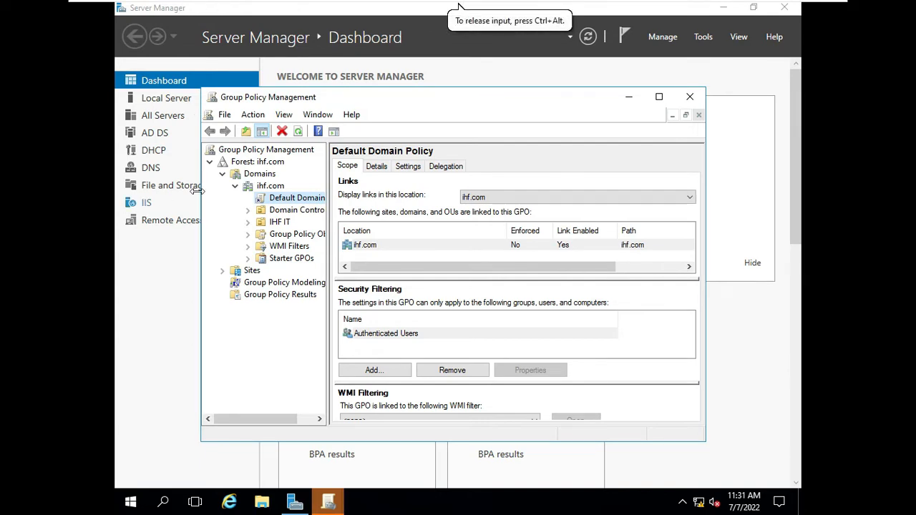
{"action": "left_click", "coordinate": [263, 187]}
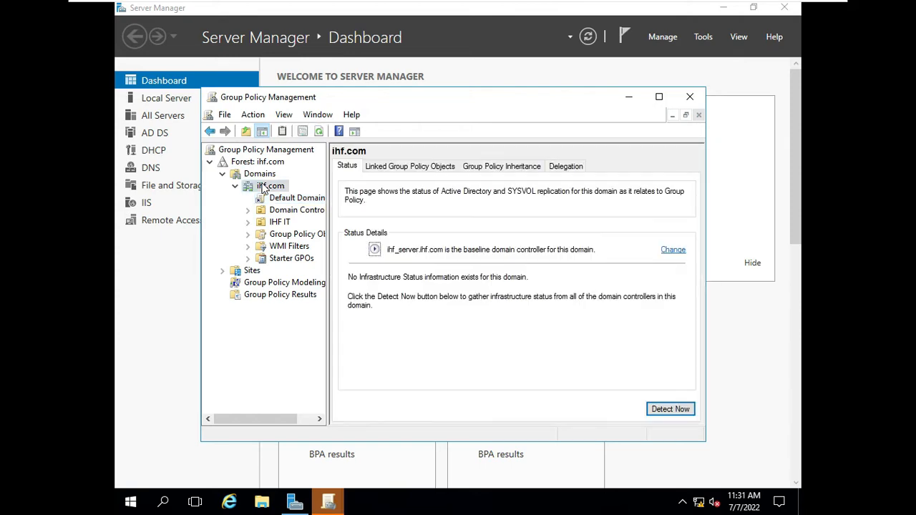
{"action": "right_click", "coordinate": [262, 187]}
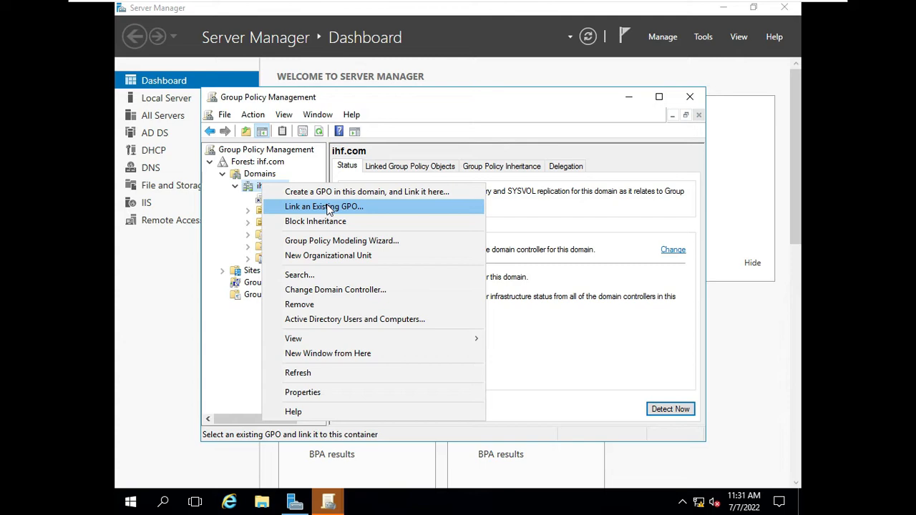
{"action": "left_click", "coordinate": [222, 238]}
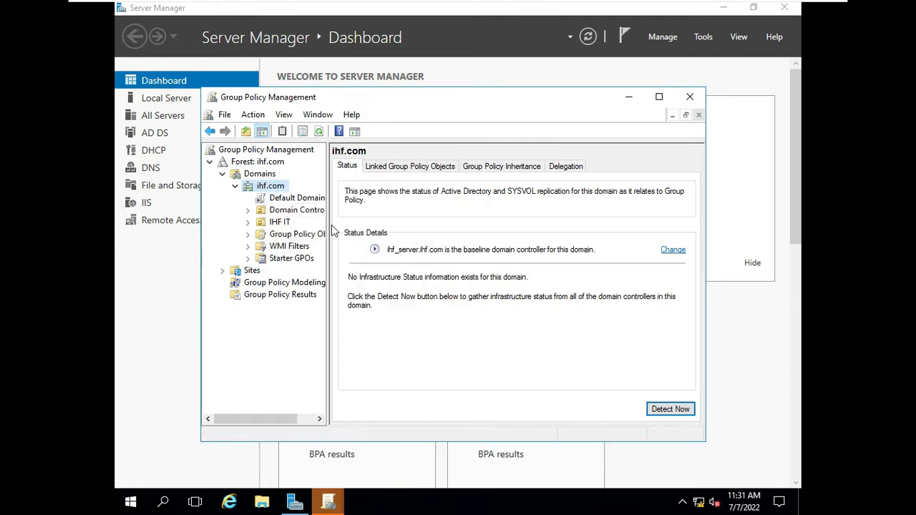
{"action": "left_click_drag", "start_coordinate": [327, 225], "coordinate": [397, 244]}
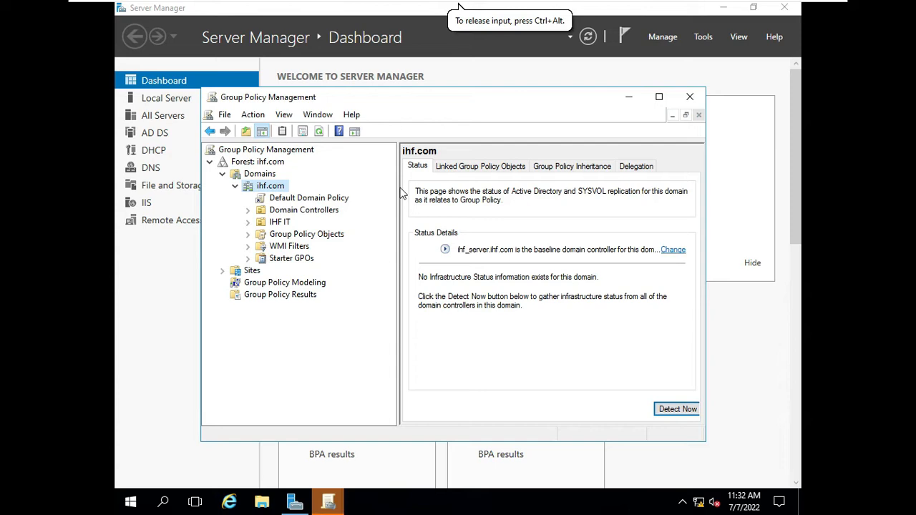
{"action": "left_click_drag", "start_coordinate": [398, 188], "coordinate": [379, 193]}
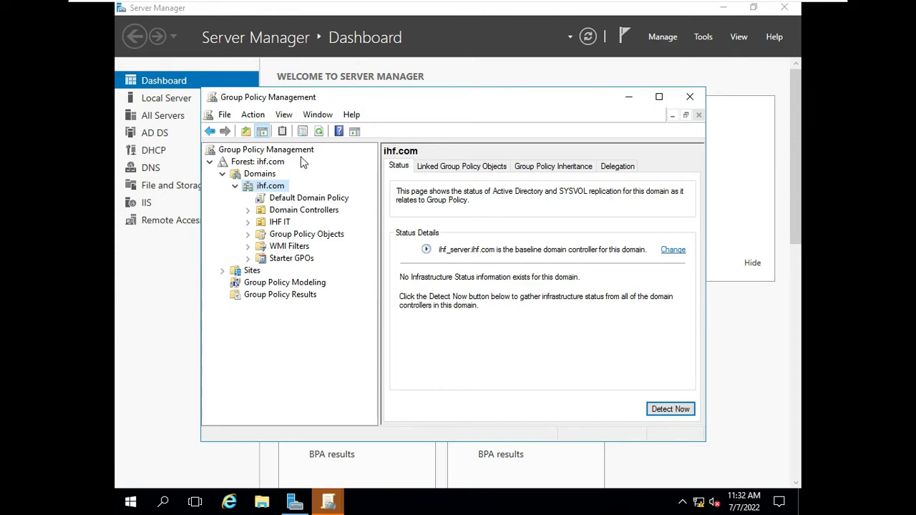
{"action": "left_click", "coordinate": [312, 236]}
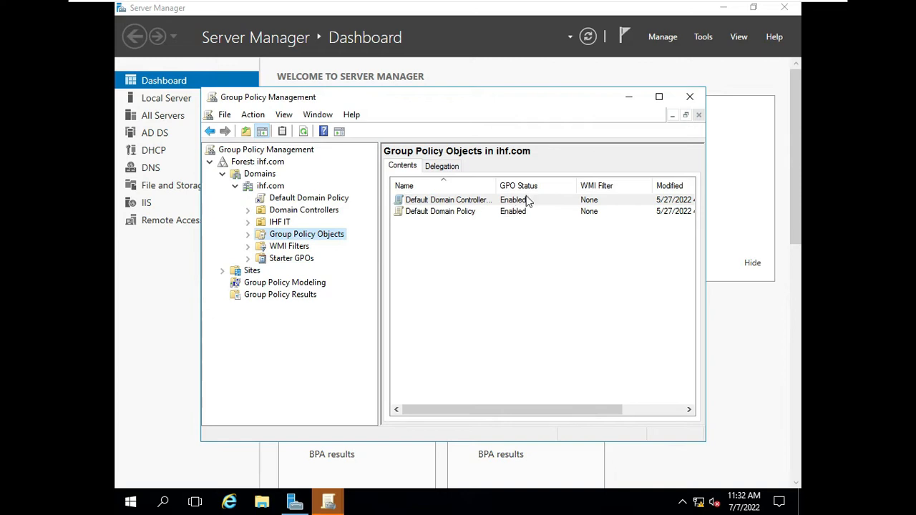
Create a GPO named dhaka in the ihf.com domain and link it there
{"action": "right_click", "coordinate": [271, 188]}
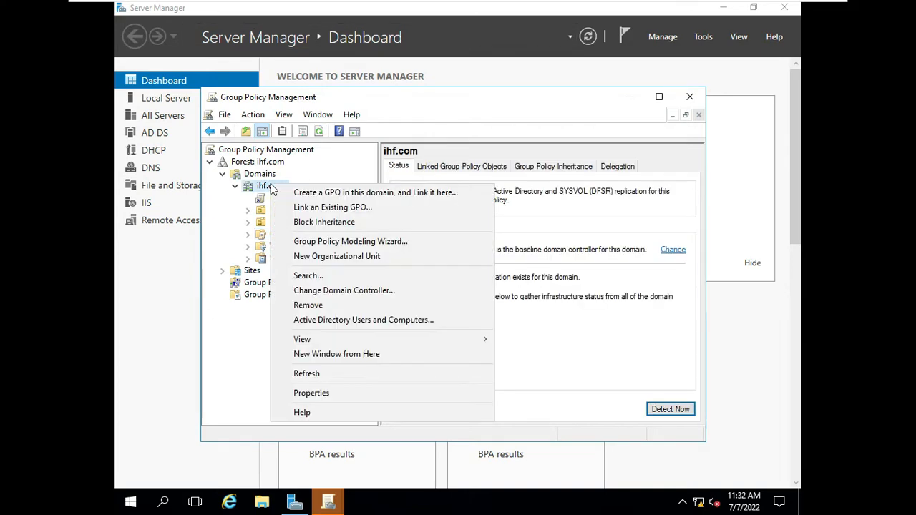
{"action": "left_click", "coordinate": [336, 194]}
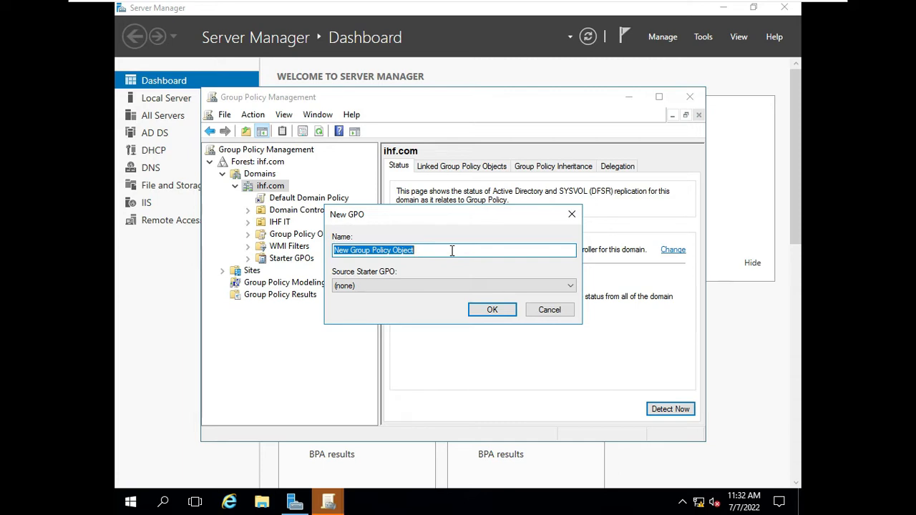
{"action": "key", "text": "BackSpace"}
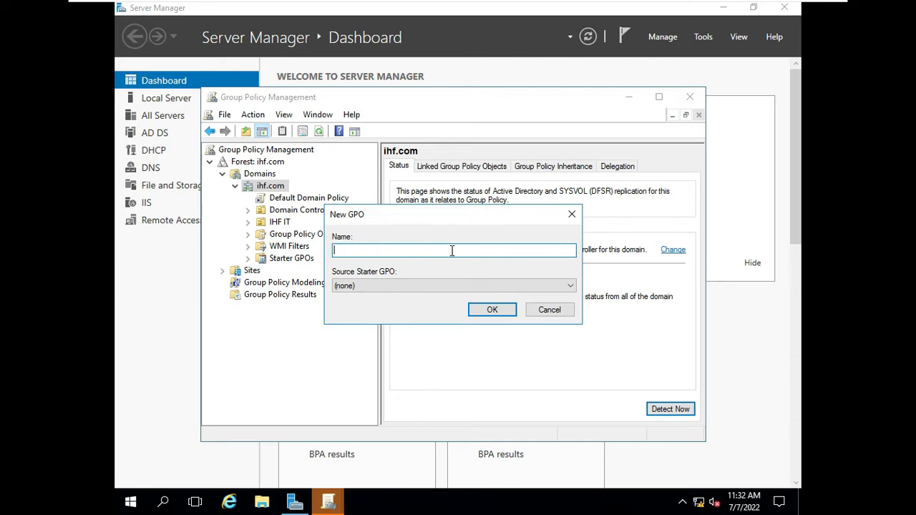
{"action": "type", "text": "dhaka"}
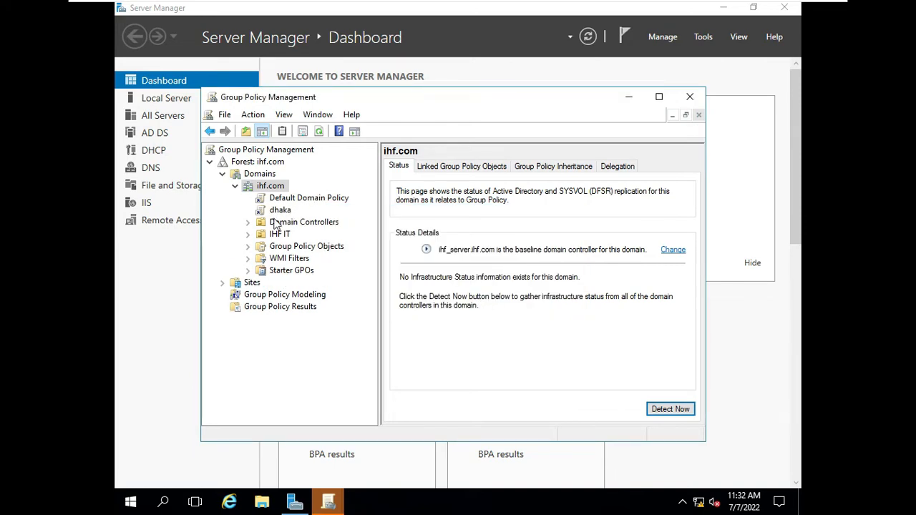
Create another GPO linked to the ihf.com domain, named Noakhali
{"action": "right_click", "coordinate": [282, 187]}
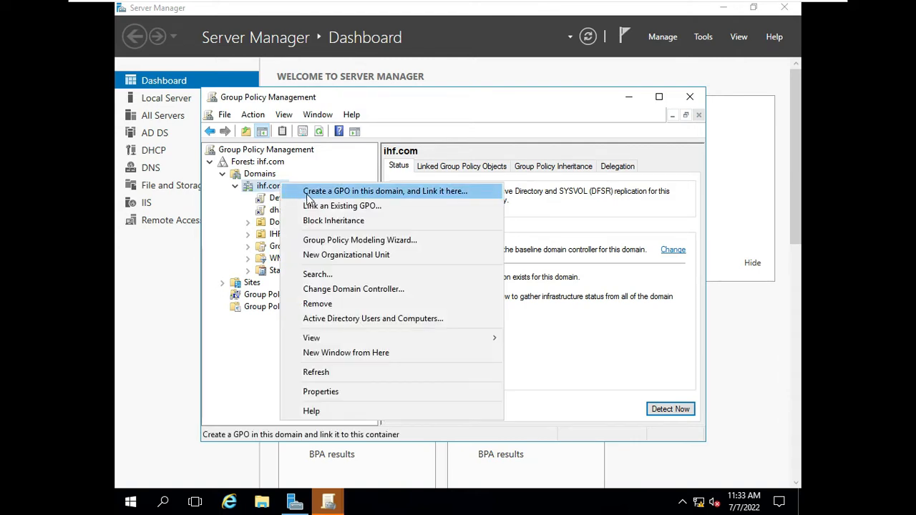
{"action": "left_click", "coordinate": [309, 192]}
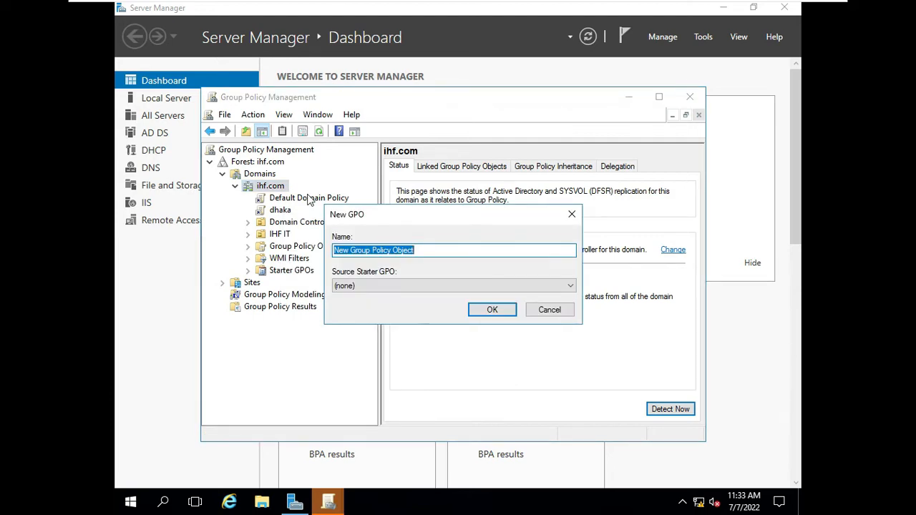
{"action": "key", "text": "BackSpace"}
{"action": "type", "text": "Ct"}
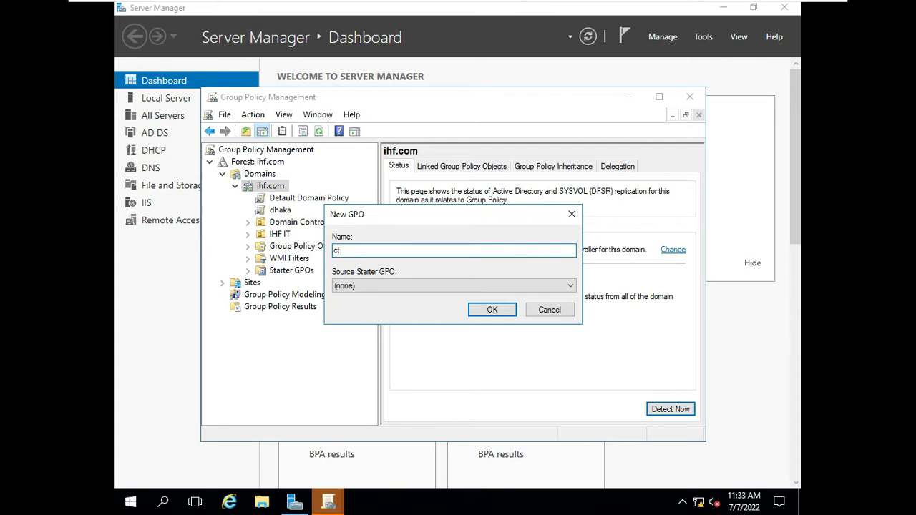
{"action": "key", "text": "BackSpace"}
{"action": "type", "text": "Noakhali"}
{"action": "key", "text": "Return"}
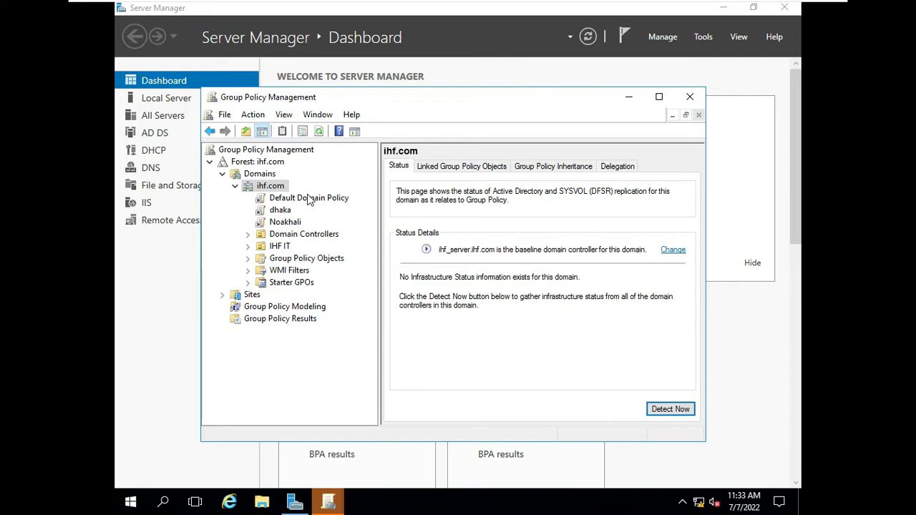
Create a third GPO linked to the ihf.com domain, named Borishal
{"action": "right_click", "coordinate": [272, 178]}
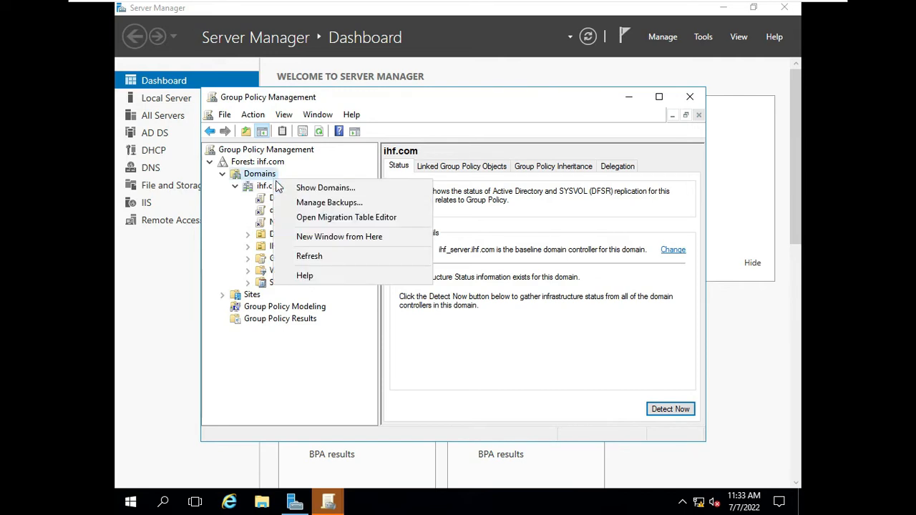
{"action": "left_click", "coordinate": [262, 187]}
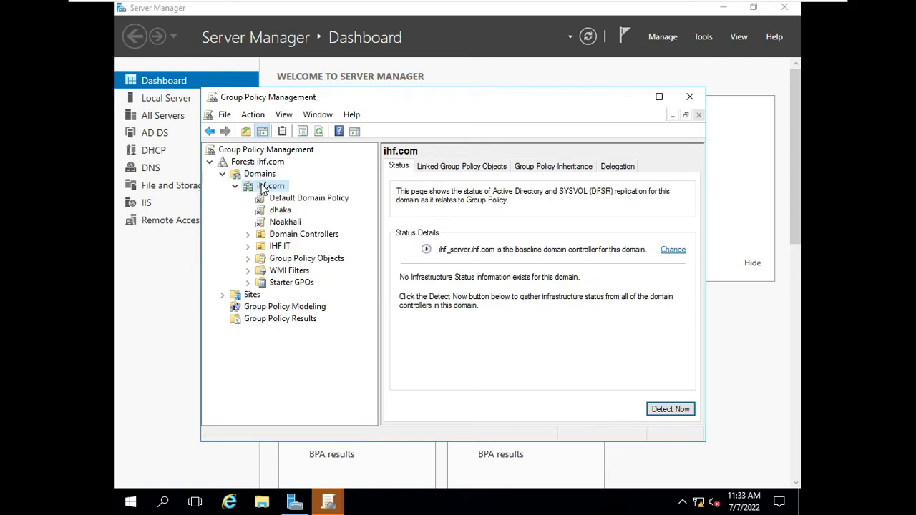
{"action": "right_click", "coordinate": [262, 188]}
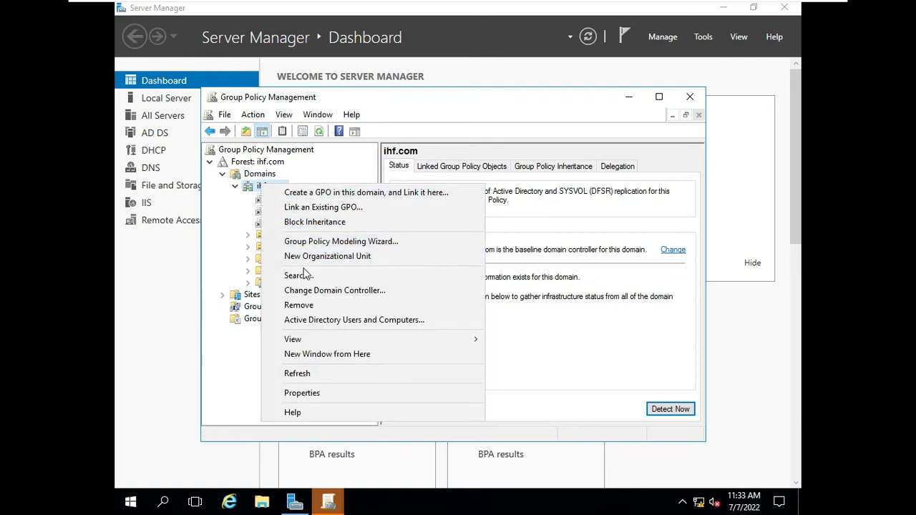
{"action": "left_click", "coordinate": [299, 193]}
{"action": "key", "text": "BackSpace"}
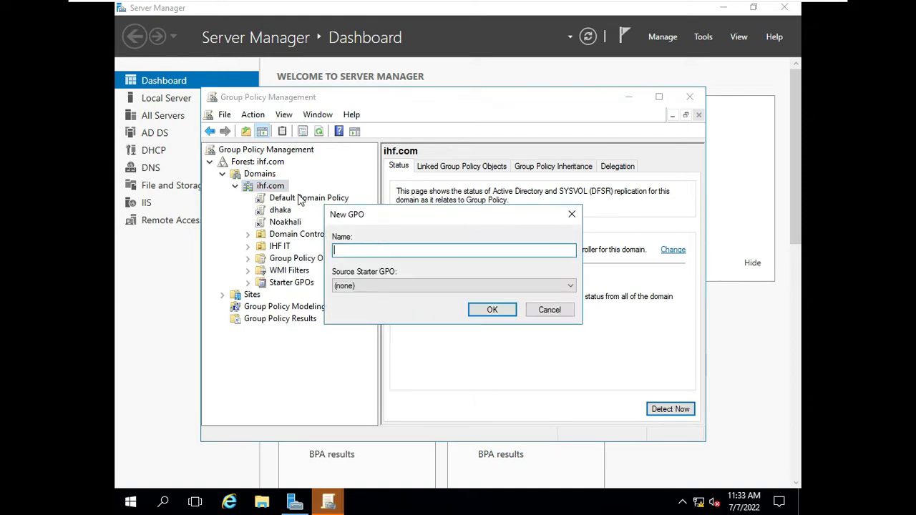
{"action": "type", "text": "Bon"}
{"action": "type", "text": "is"}
{"action": "type", "text": "hal"}
{"action": "key", "text": "Return"}
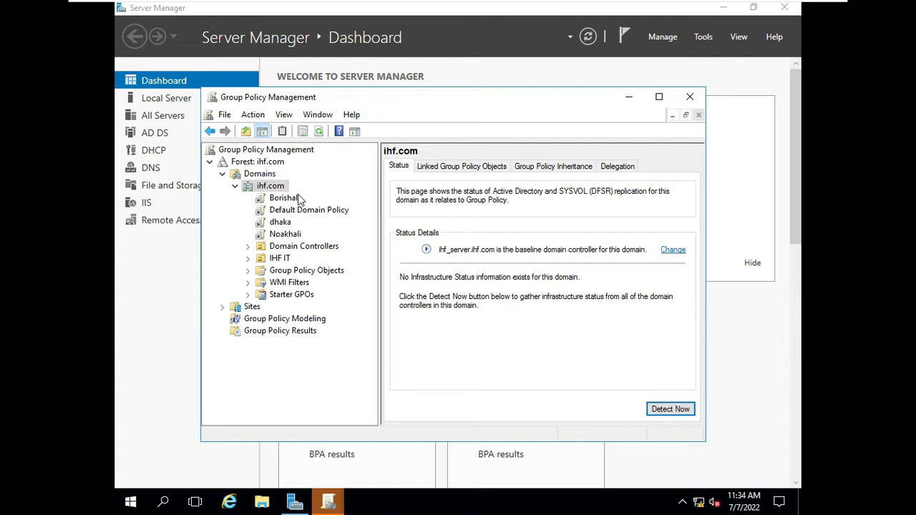
View the Group Policy Objects of ihf.com, closing Active Directory Administrative Center to return to that list
{"action": "left_click", "coordinate": [302, 269]}
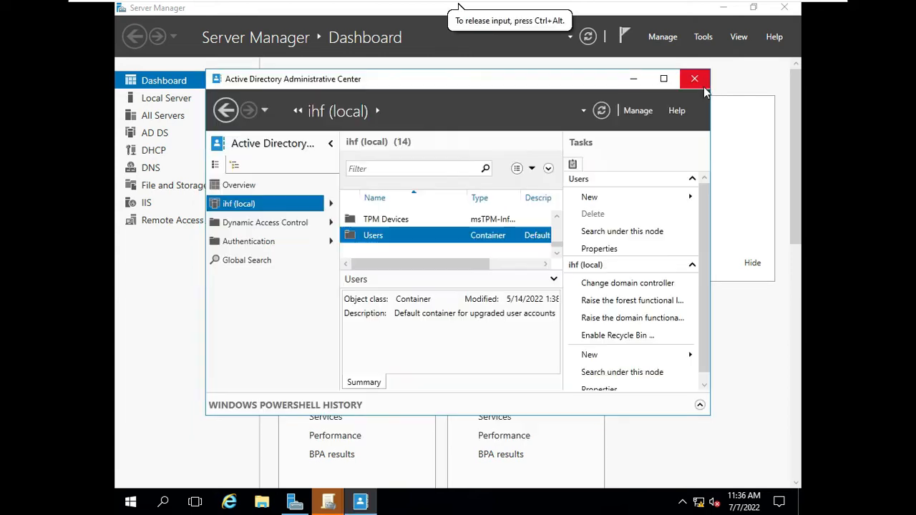
{"action": "left_click", "coordinate": [702, 86]}
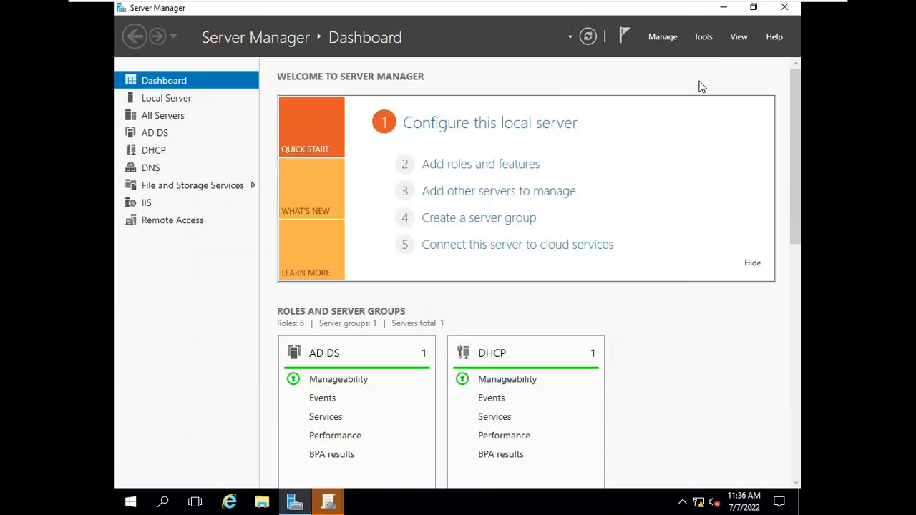
{"action": "left_click", "coordinate": [328, 503]}
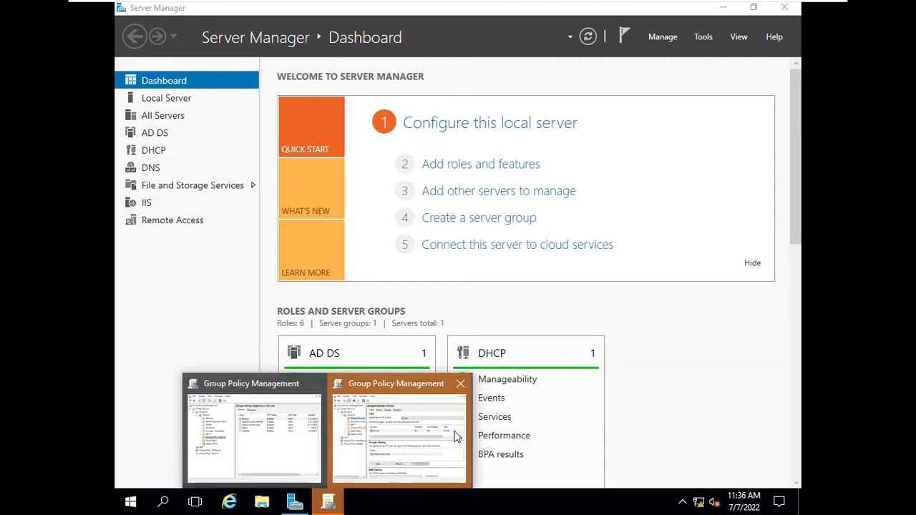
{"action": "left_click", "coordinate": [252, 466]}
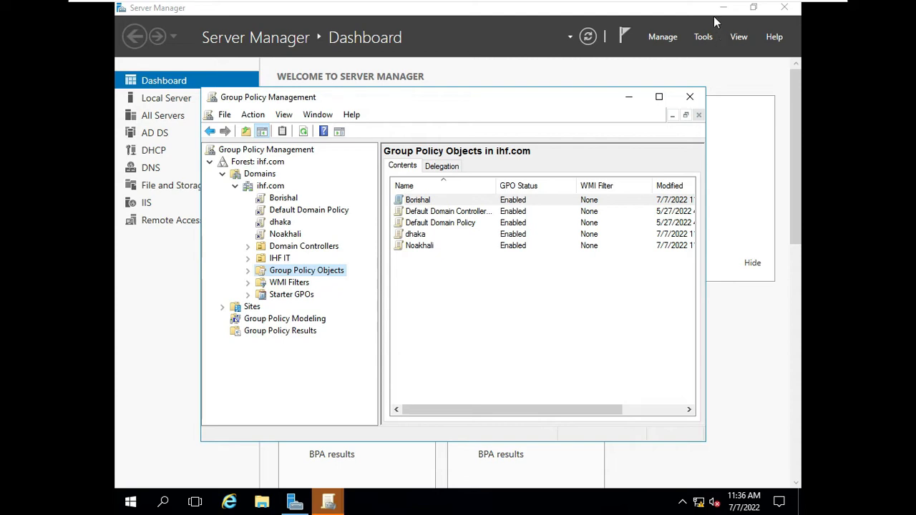
Open Active Directory Administrative Center and show the contents of the ihf (local) domain
{"action": "left_click", "coordinate": [703, 38]}
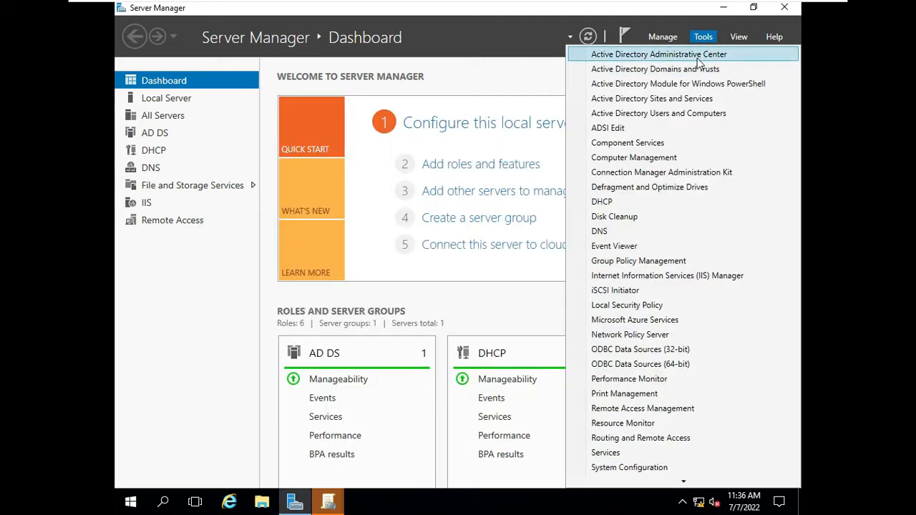
{"action": "left_click", "coordinate": [699, 57]}
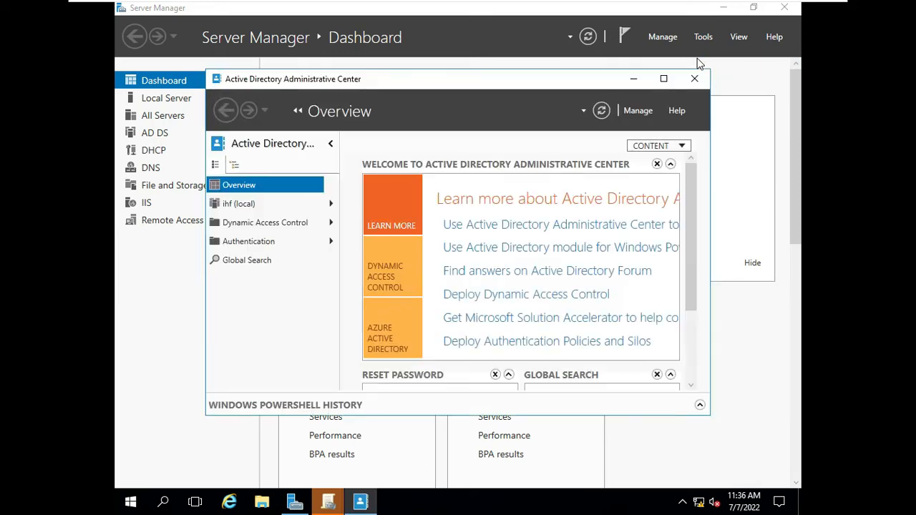
{"action": "left_click", "coordinate": [237, 207]}
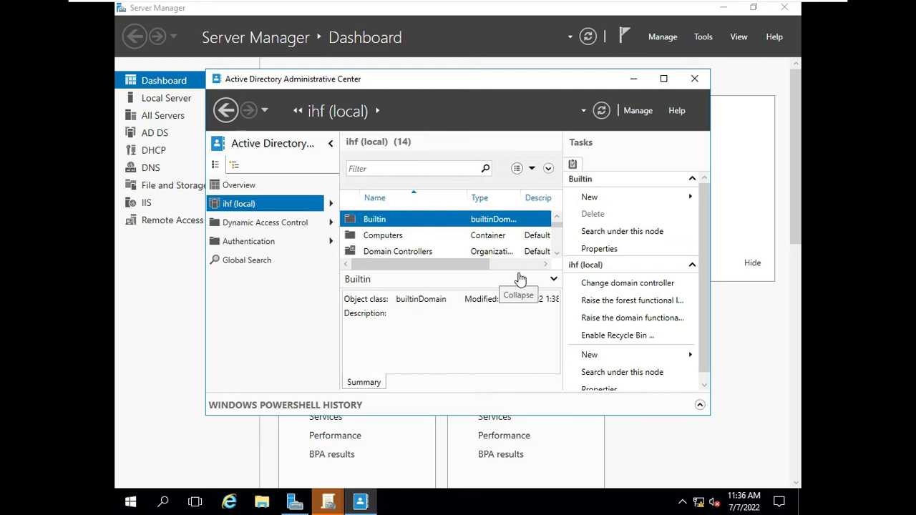
{"action": "left_click", "coordinate": [556, 253]}
{"action": "left_click", "coordinate": [556, 253]}
{"action": "left_click", "coordinate": [556, 254]}
{"action": "left_click", "coordinate": [555, 253]}
{"action": "left_click", "coordinate": [556, 254]}
{"action": "key", "text": "Down"}
{"action": "key", "text": "Down"}
{"action": "key", "text": "Down"}
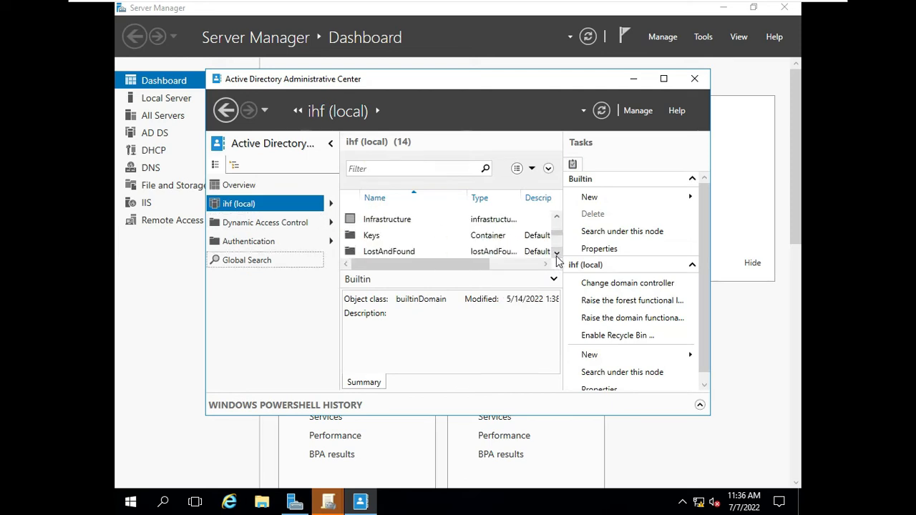
{"action": "key", "text": "Return"}
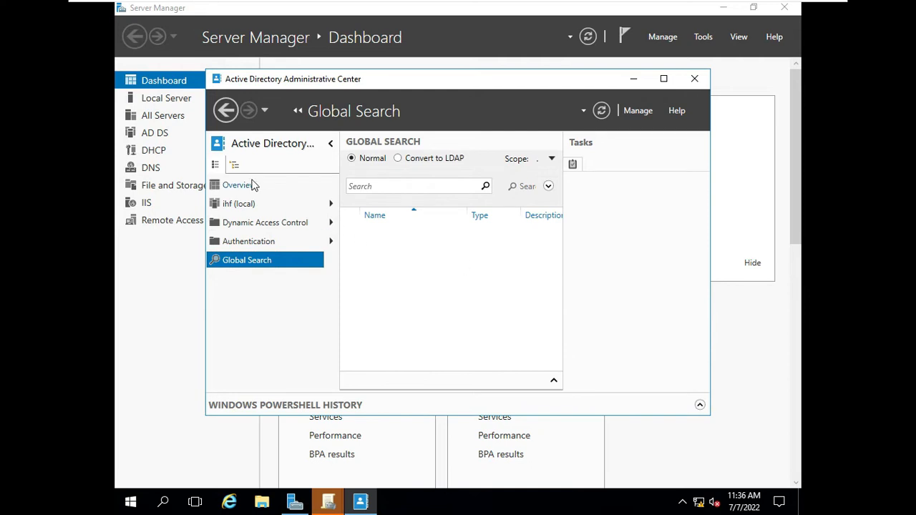
Return to the ihf (local) domain and open its Users container
{"action": "left_click", "coordinate": [263, 208]}
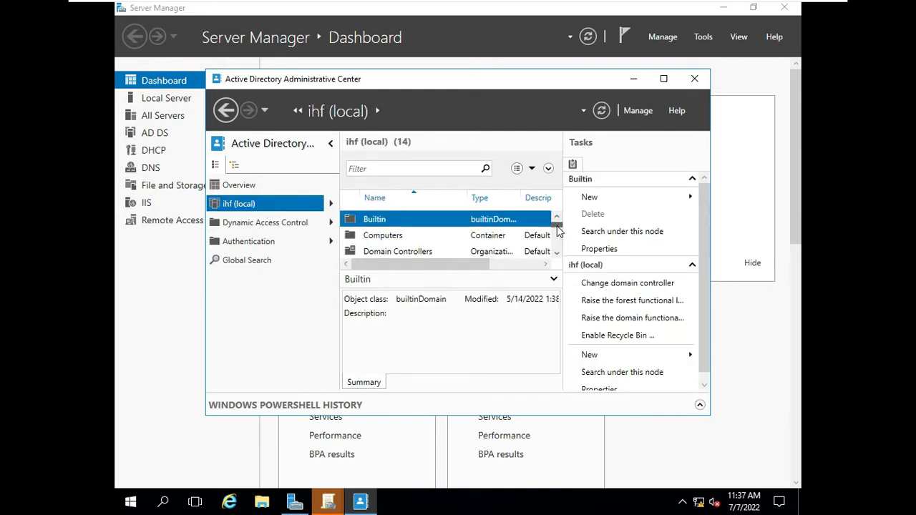
{"action": "left_click_drag", "start_coordinate": [558, 230], "coordinate": [559, 252]}
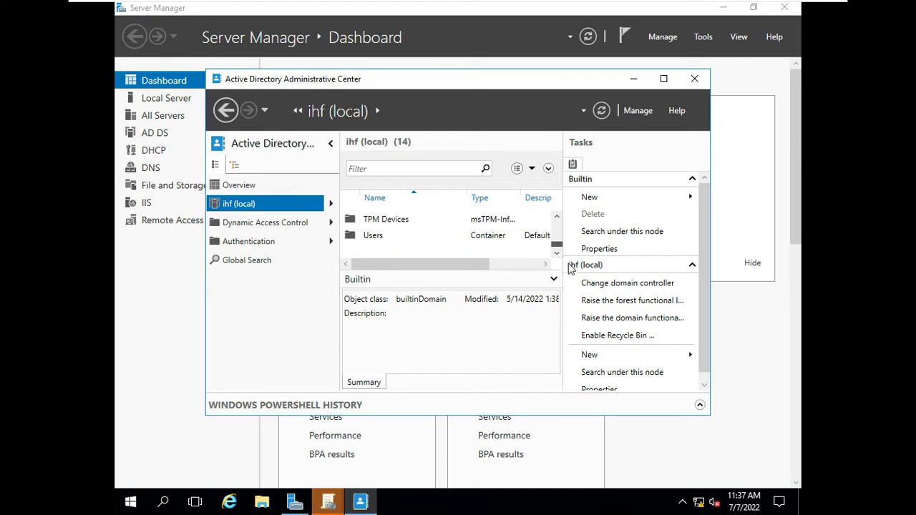
{"action": "left_click", "coordinate": [463, 239]}
{"action": "double_click", "coordinate": [462, 239]}
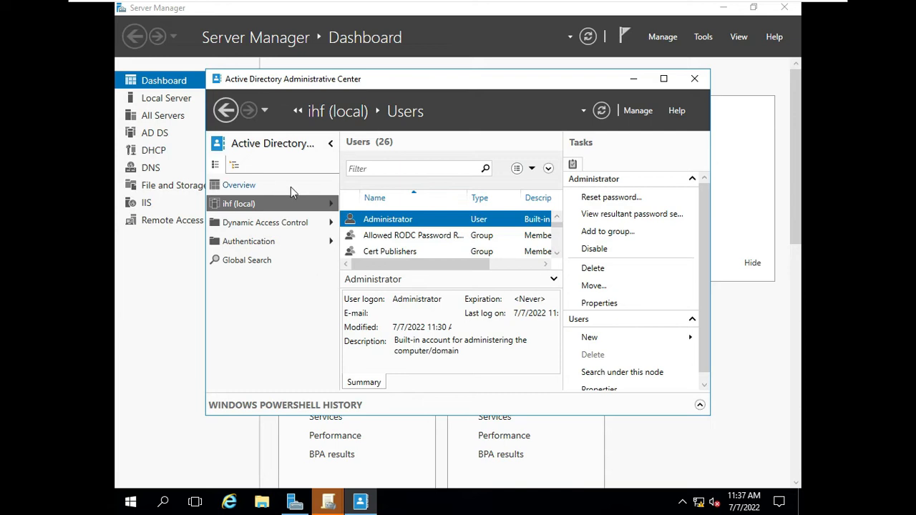
Look through the accounts and groups in Users, including the actions available for Administrator and Cert Publishers
{"action": "left_click", "coordinate": [557, 252]}
{"action": "left_click", "coordinate": [556, 251]}
{"action": "left_click", "coordinate": [557, 252]}
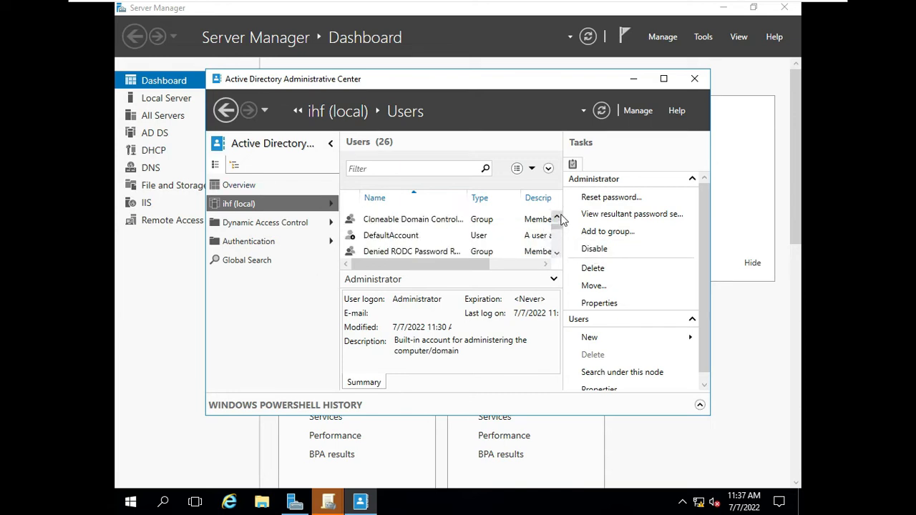
{"action": "left_click", "coordinate": [558, 217]}
{"action": "left_click", "coordinate": [557, 218]}
{"action": "left_click", "coordinate": [557, 218]}
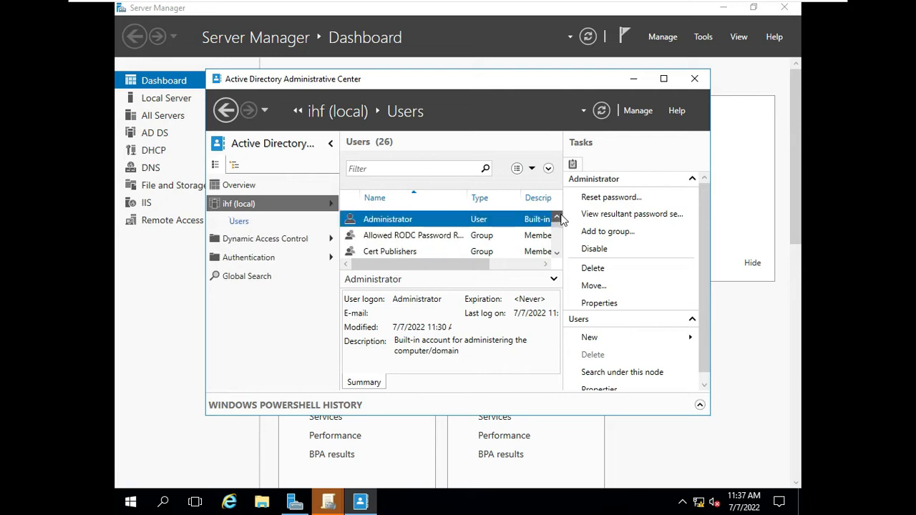
{"action": "right_click", "coordinate": [471, 218]}
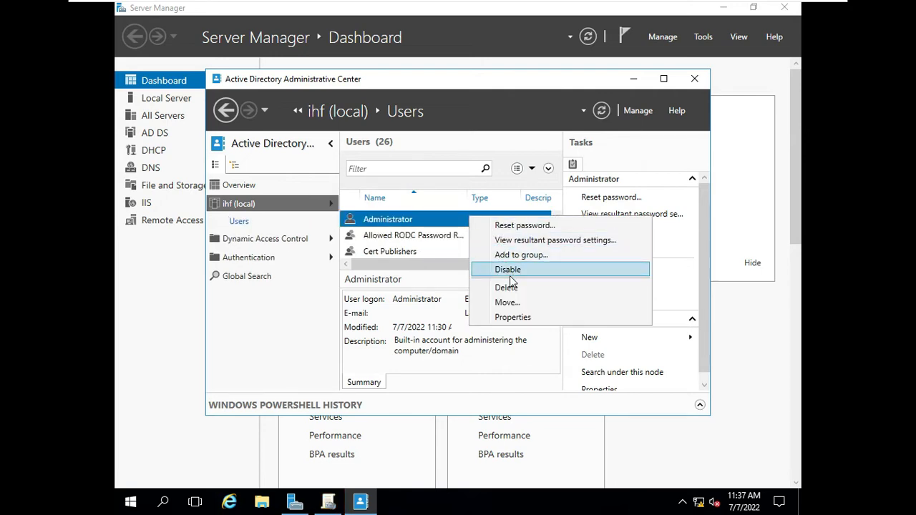
{"action": "left_click", "coordinate": [435, 263]}
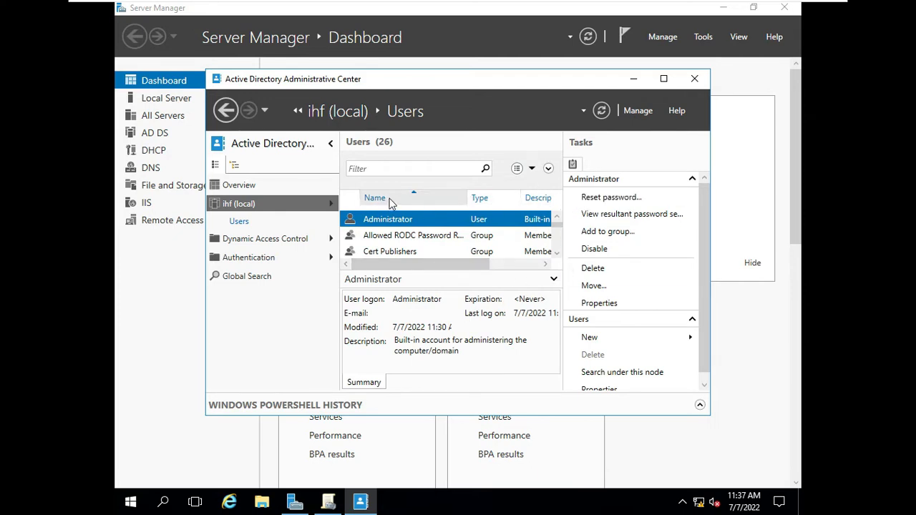
{"action": "right_click", "coordinate": [467, 252]}
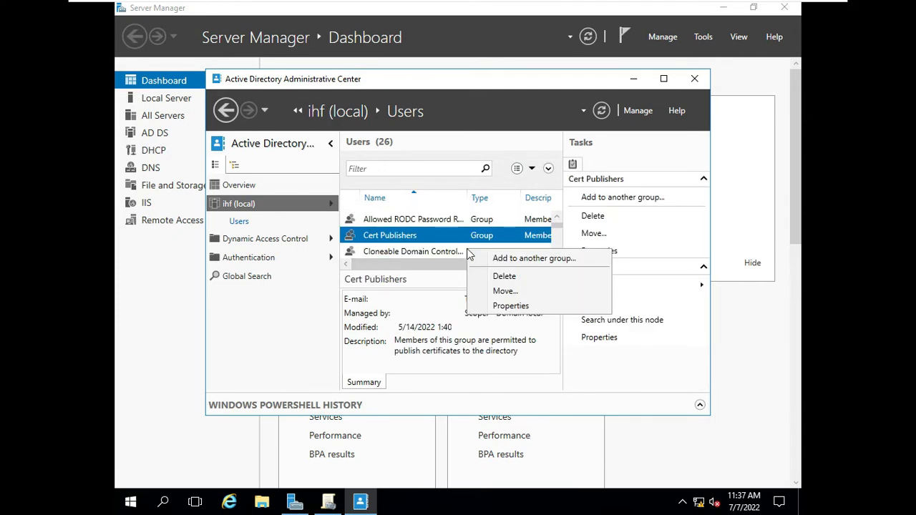
{"action": "left_click", "coordinate": [384, 255]}
{"action": "left_click", "coordinate": [384, 256]}
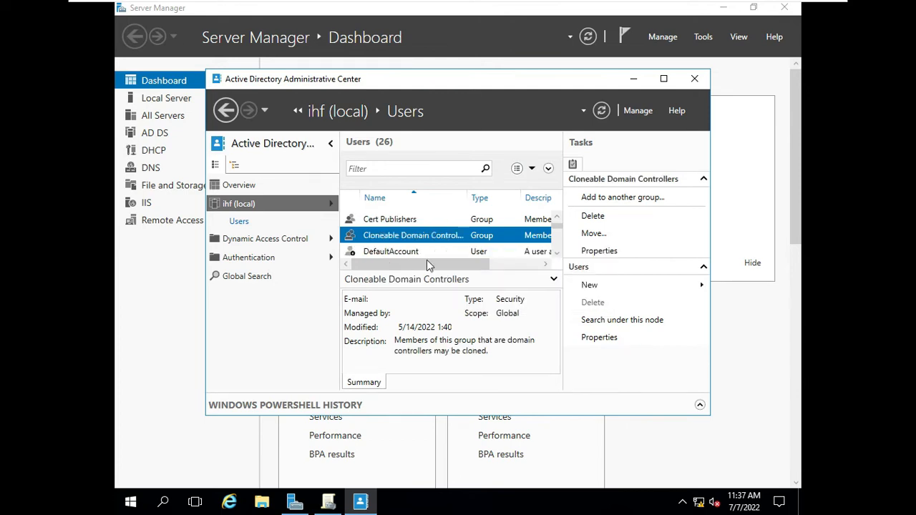
Start a new group in the Users container and name it Dhaka gpo editor
{"action": "left_click", "coordinate": [580, 286]}
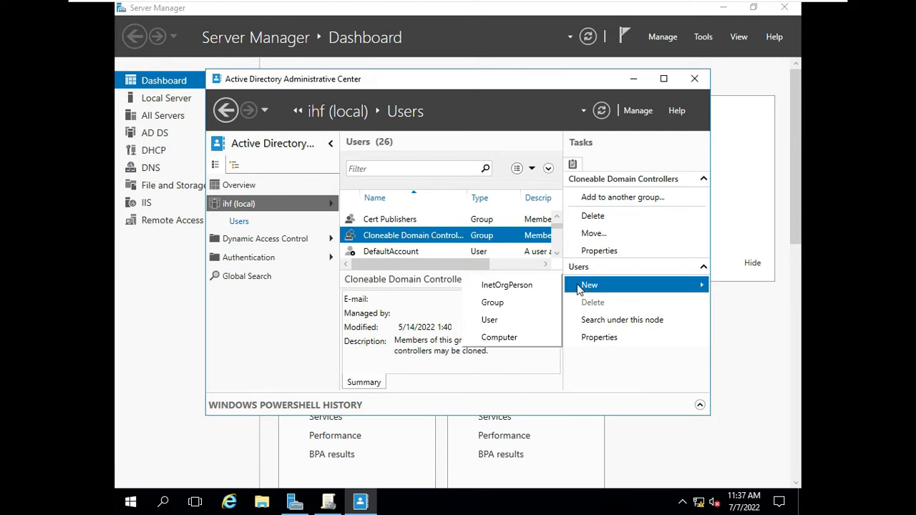
{"action": "left_click", "coordinate": [520, 306]}
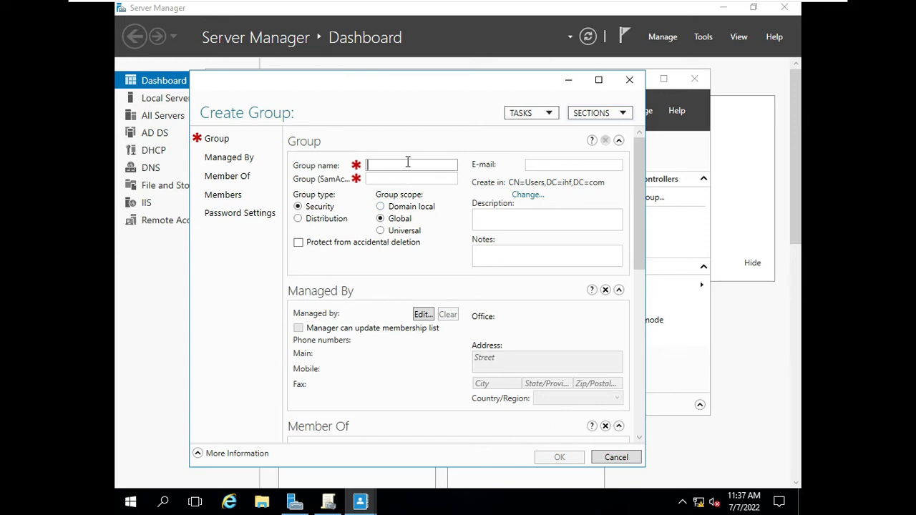
{"action": "type", "text": "dh"}
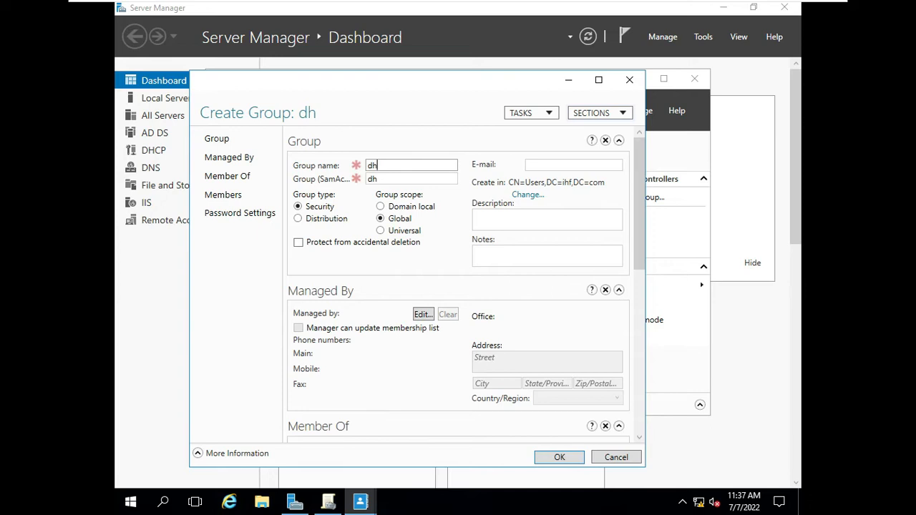
{"action": "type", "text": "ka"}
{"action": "key", "text": "BackSpace"}
{"action": "key", "text": "BackSpace"}
{"action": "key", "text": "BackSpace"}
{"action": "key", "text": "BackSpace"}
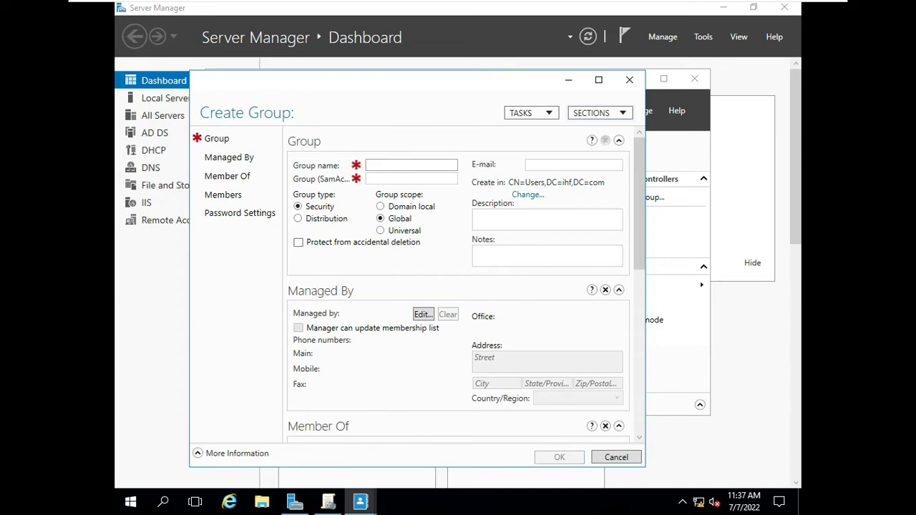
{"action": "type", "text": "Dhaka"}
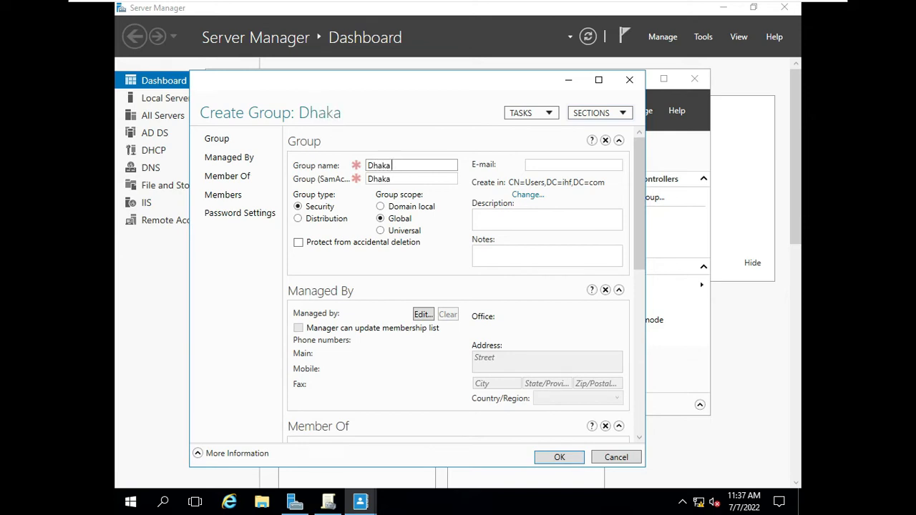
{"action": "type", "text": " gpo e"}
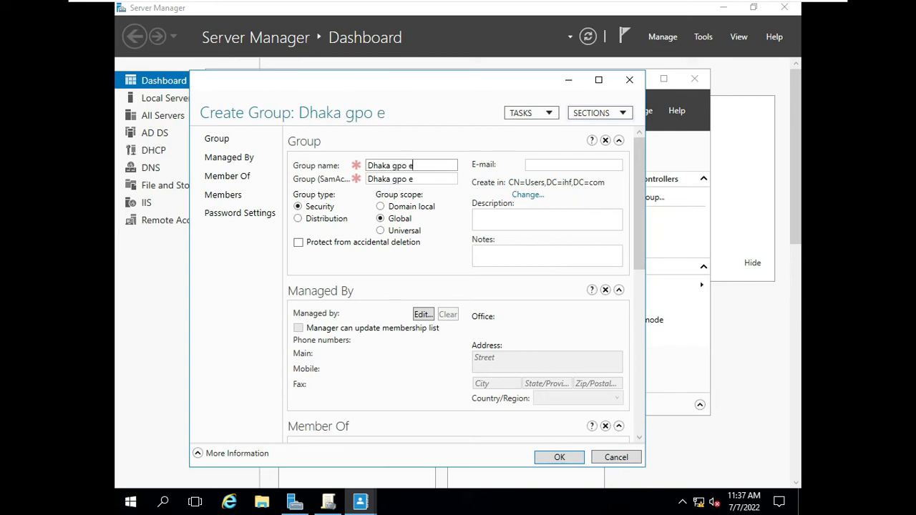
{"action": "type", "text": "ditor"}
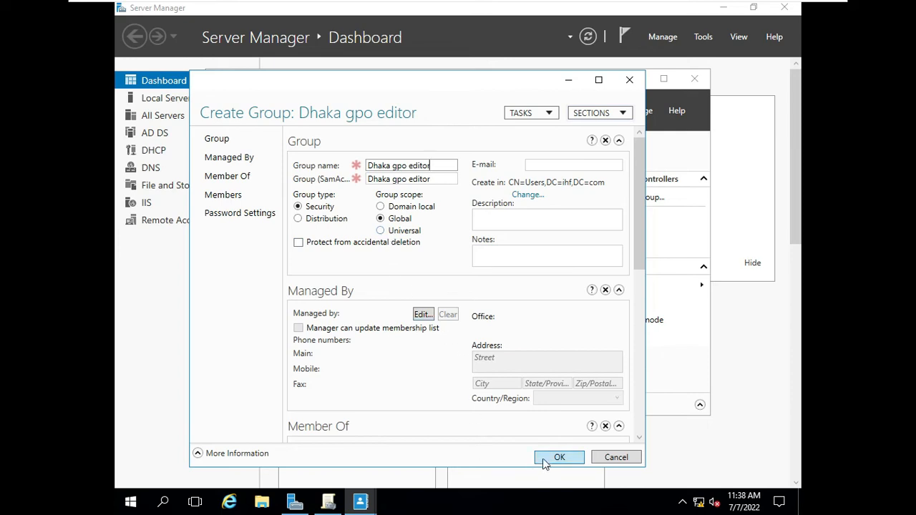
Try to make the new group a member of a group named dhaka
{"action": "left_click", "coordinate": [638, 439]}
{"action": "left_click", "coordinate": [638, 439]}
{"action": "left_click", "coordinate": [638, 440]}
{"action": "left_click", "coordinate": [639, 440]}
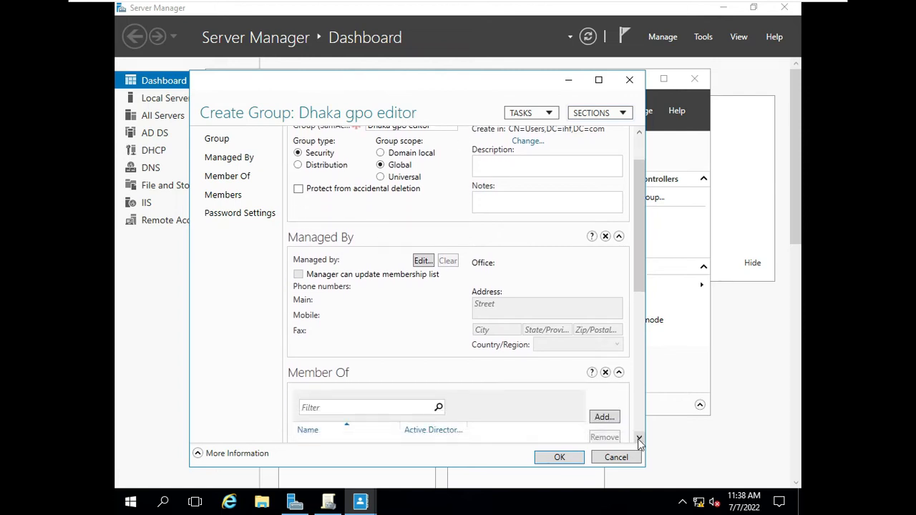
{"action": "left_click", "coordinate": [612, 422]}
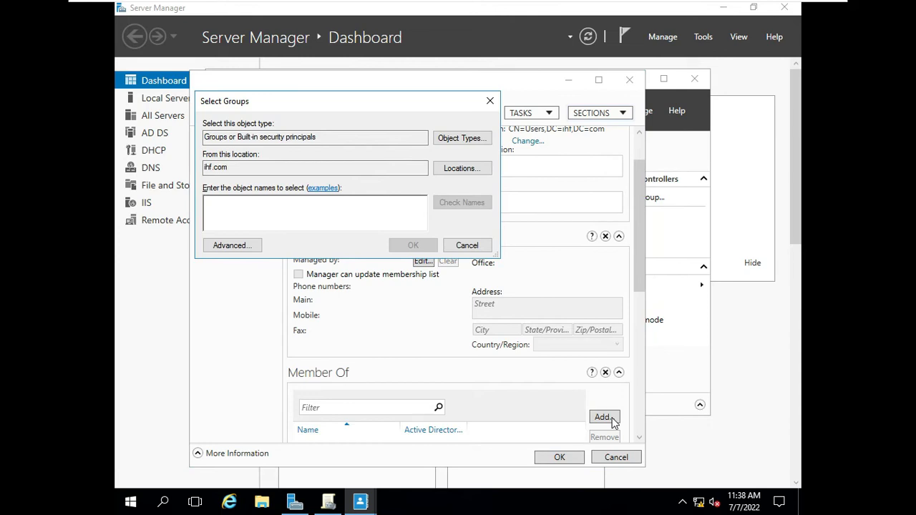
{"action": "type", "text": "dhaka"}
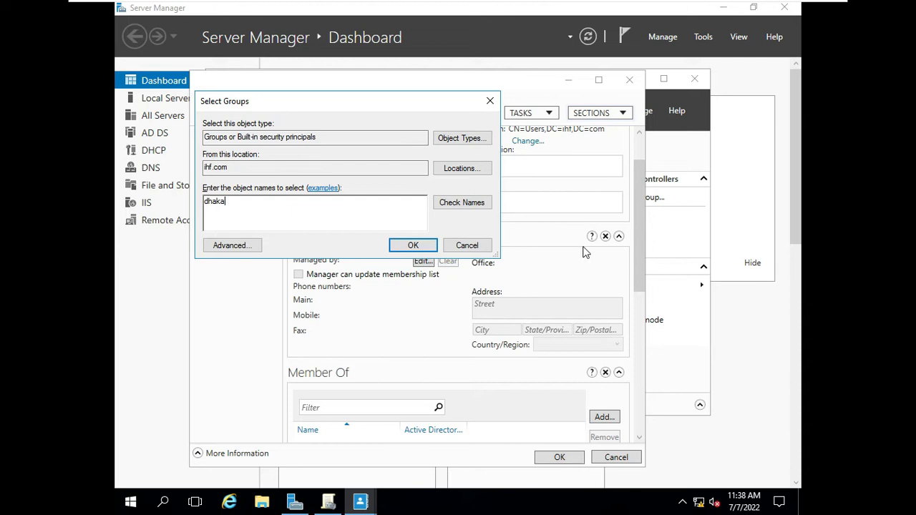
{"action": "left_click", "coordinate": [462, 202]}
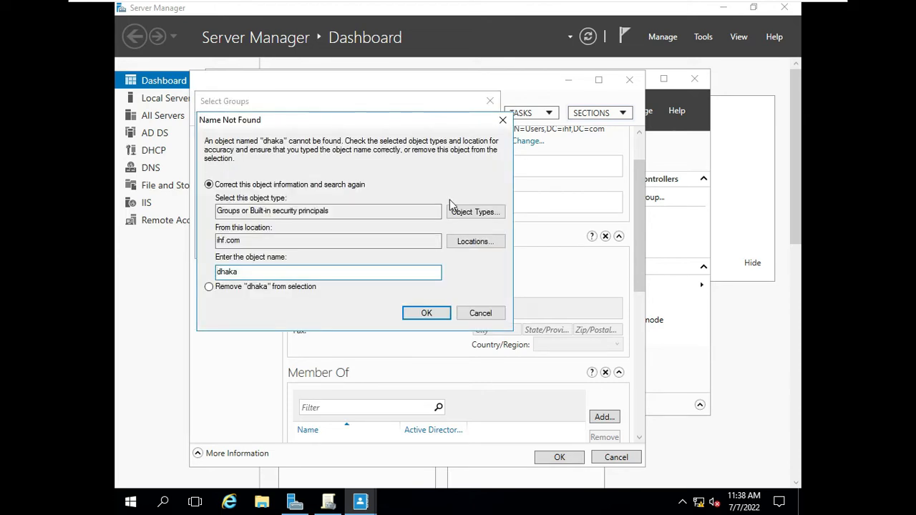
{"action": "left_click", "coordinate": [423, 311]}
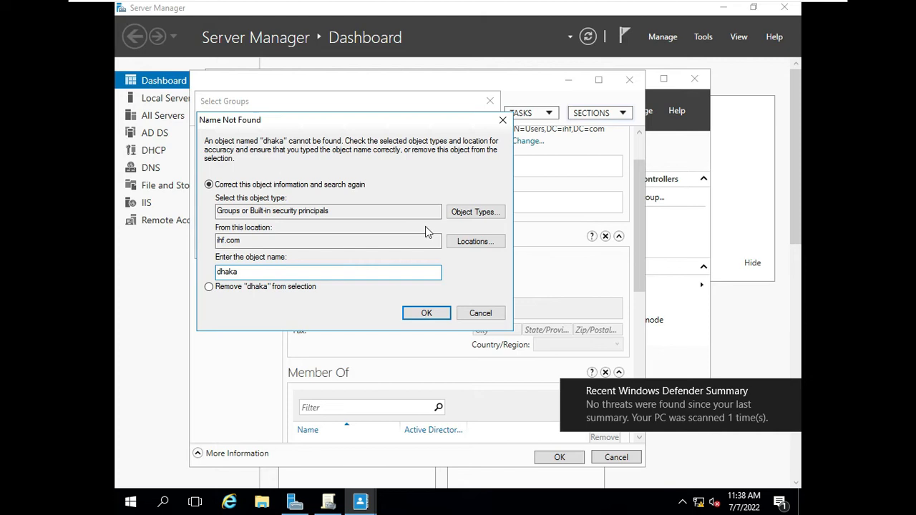
{"action": "left_click", "coordinate": [503, 119]}
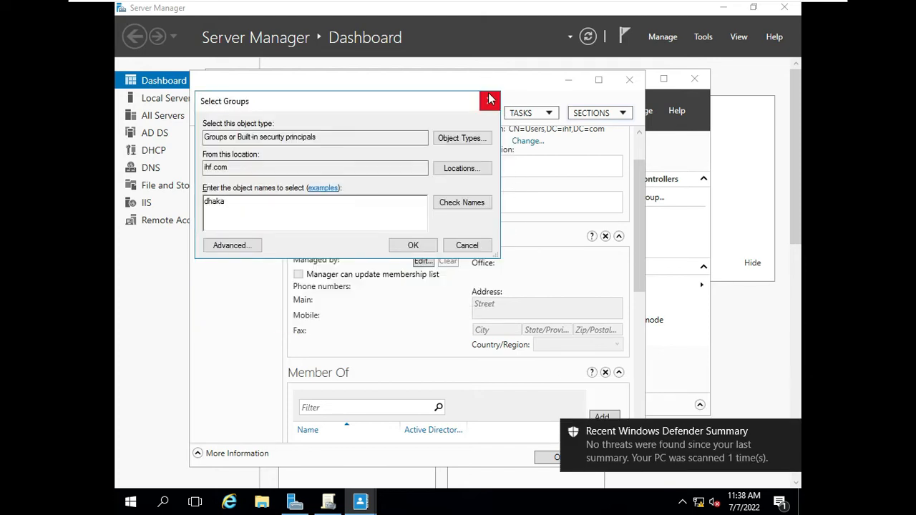
{"action": "left_click", "coordinate": [489, 98]}
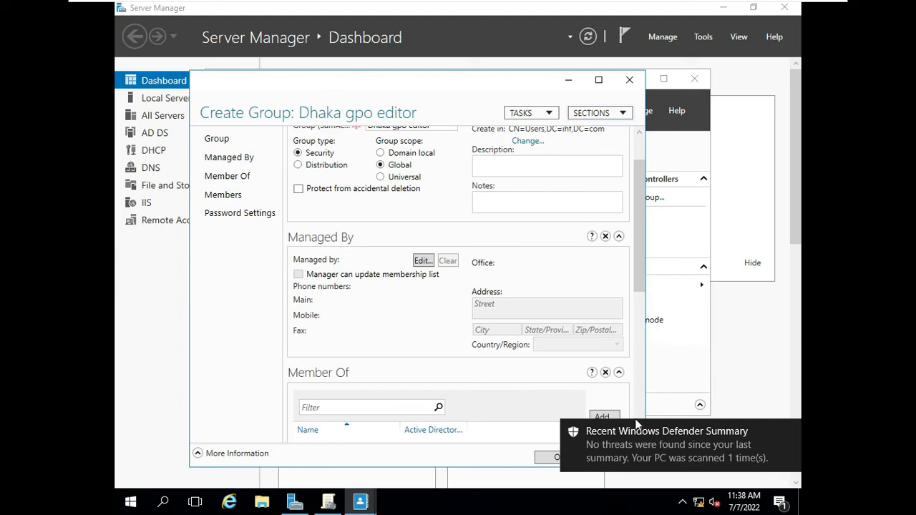
{"action": "left_click", "coordinate": [791, 433]}
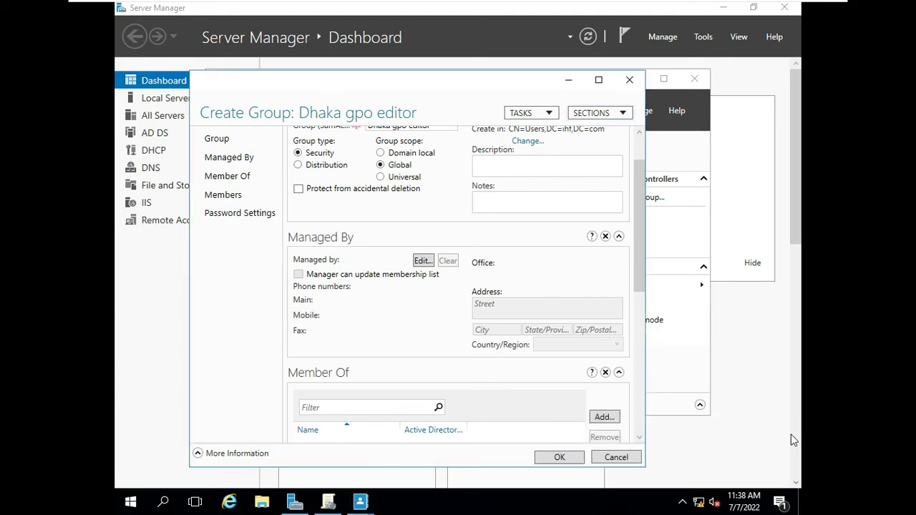
Look over the Member Of and Members sections and confirm creation of the Dhaka gpo editor group
{"action": "left_click", "coordinate": [638, 438]}
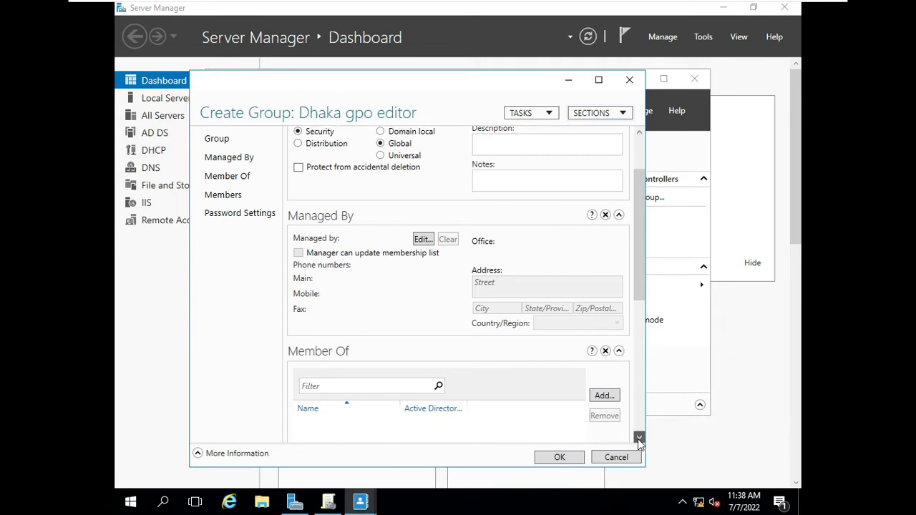
{"action": "left_click", "coordinate": [639, 438]}
{"action": "left_click", "coordinate": [638, 437]}
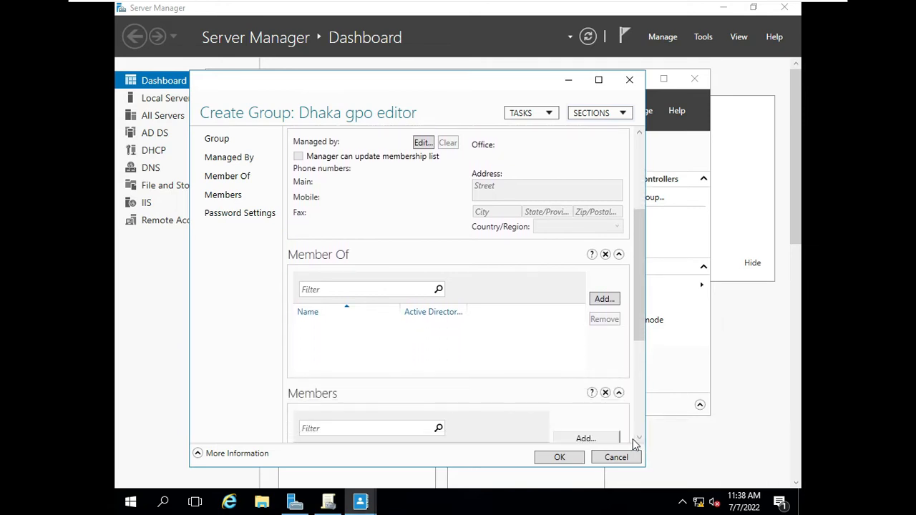
{"action": "left_click", "coordinate": [560, 461]}
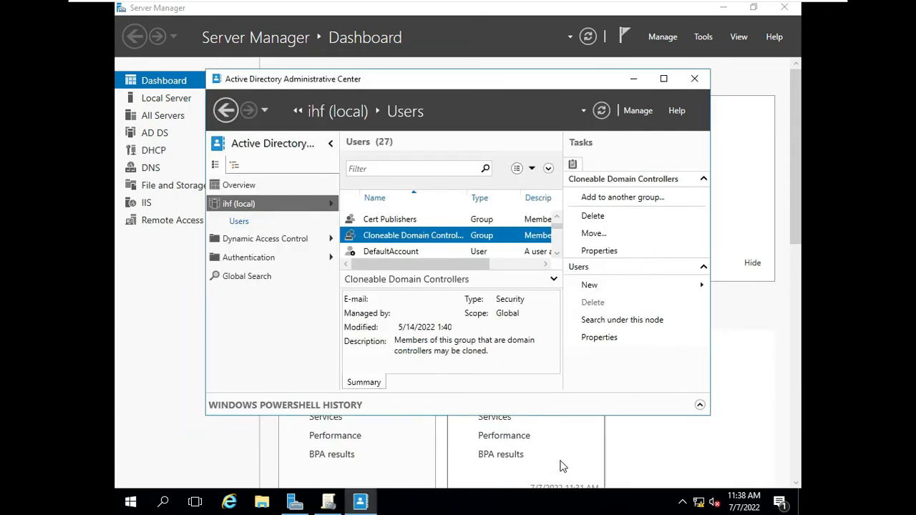
Create a global security group named noakhali gpo editor in the Users container
{"action": "left_click", "coordinate": [609, 281]}
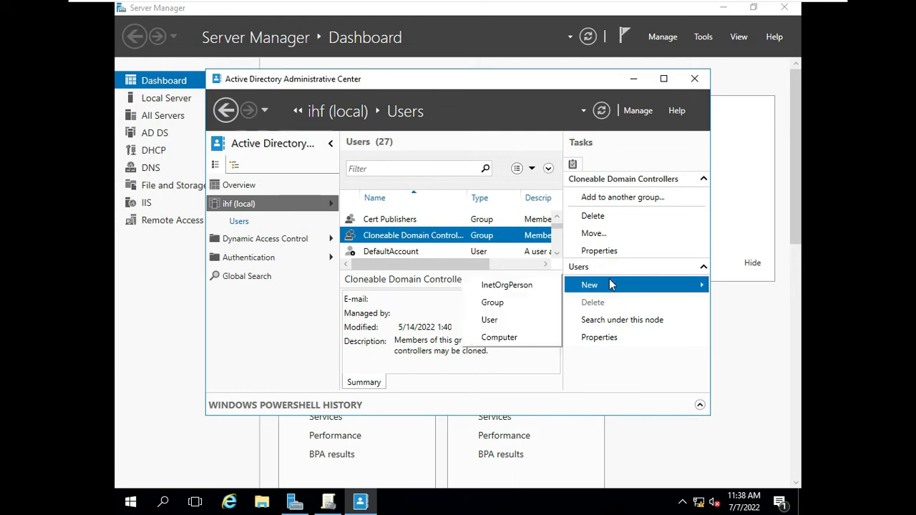
{"action": "left_click", "coordinate": [520, 309]}
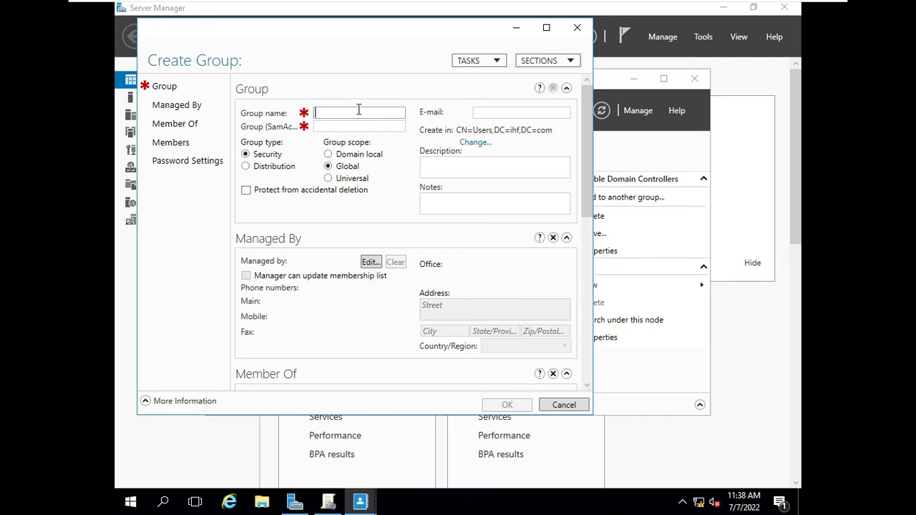
{"action": "type", "text": "n"}
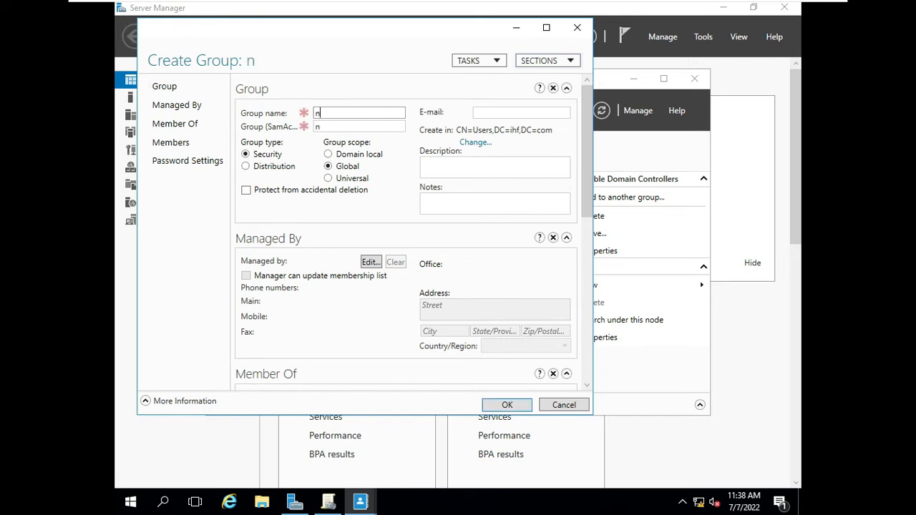
{"action": "type", "text": "oakhali"}
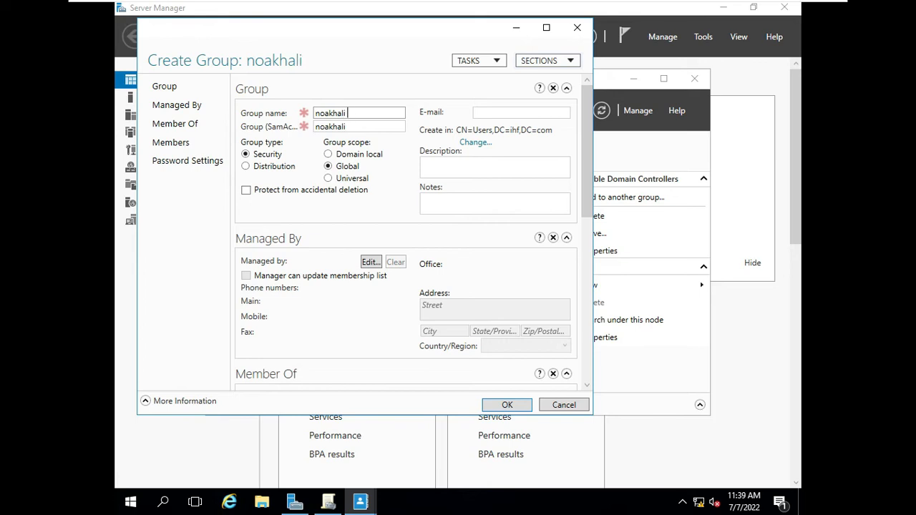
{"action": "type", "text": " gpo e"}
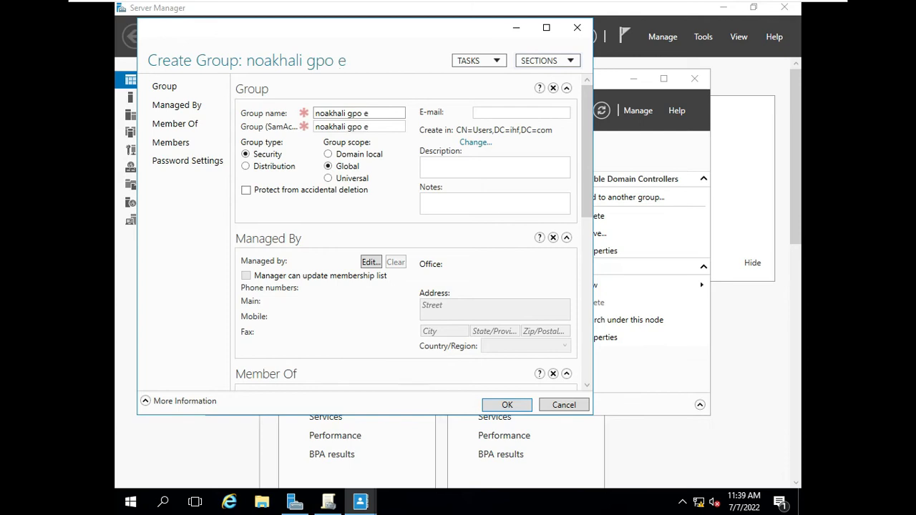
{"action": "type", "text": "ditor"}
{"action": "left_click", "coordinate": [493, 409]}
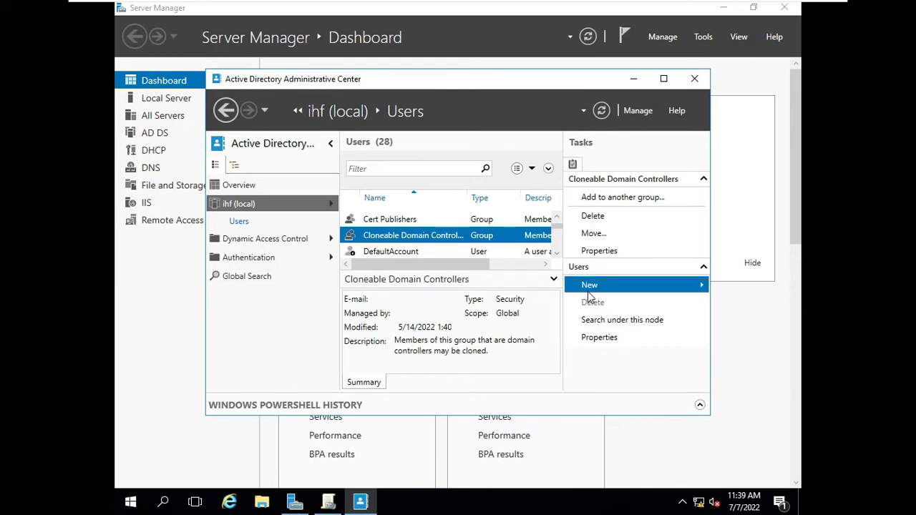
Create another global security group in the Users container, named borishal gpo editor
{"action": "left_click", "coordinate": [589, 292]}
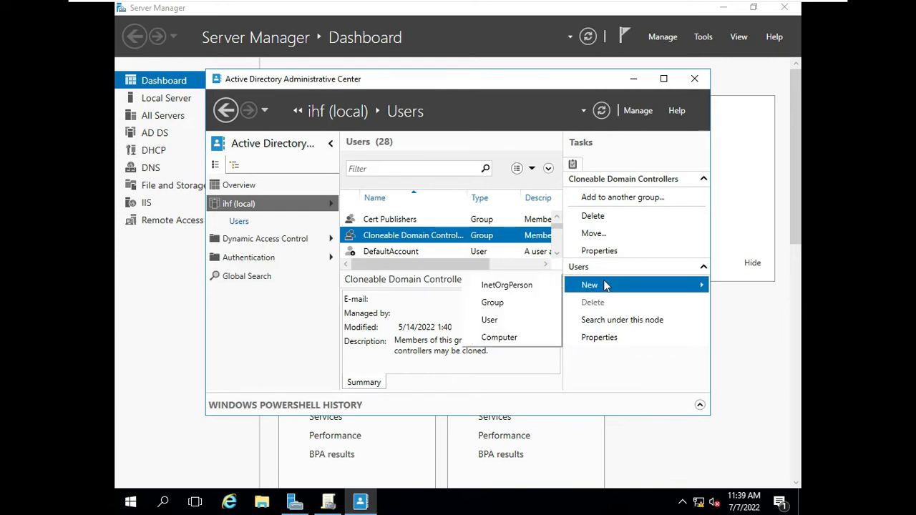
{"action": "left_click", "coordinate": [527, 306]}
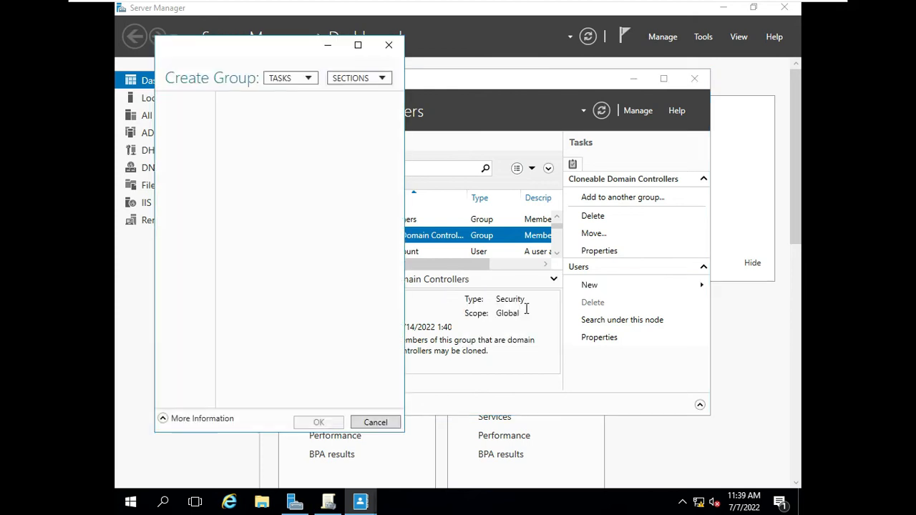
{"action": "type", "text": "borishal"}
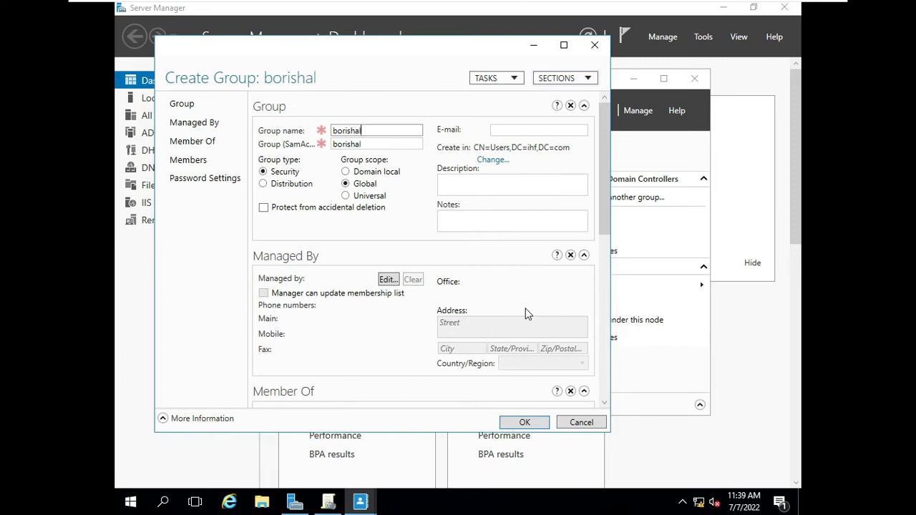
{"action": "type", "text": " gpo e"}
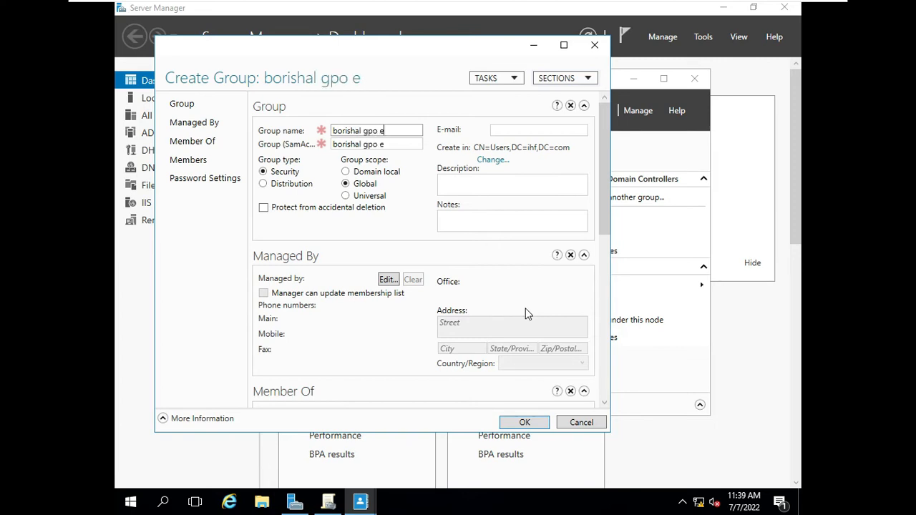
{"action": "type", "text": "ditor"}
{"action": "key", "text": "Return"}
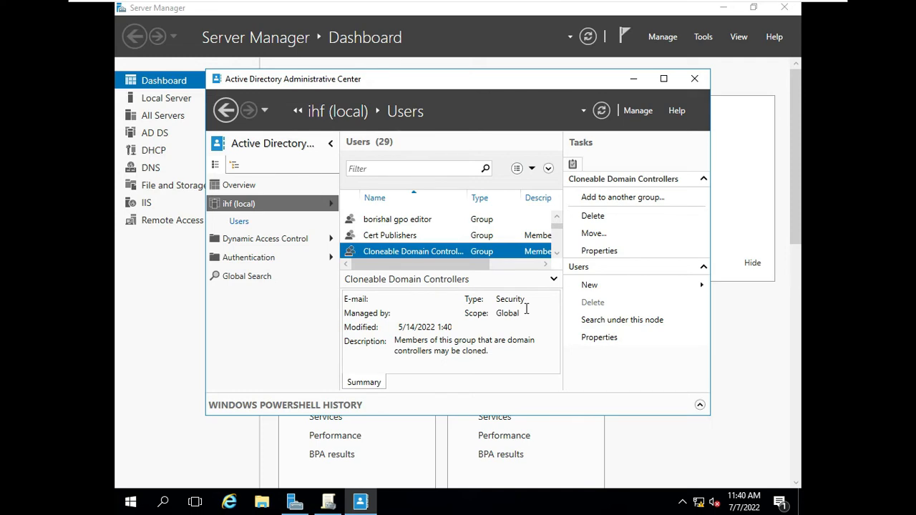
Create an organizational unit named dhaka computer directly under the ihf (local) domain without a manager, and close the Administrative Center
{"action": "left_click", "coordinate": [625, 290]}
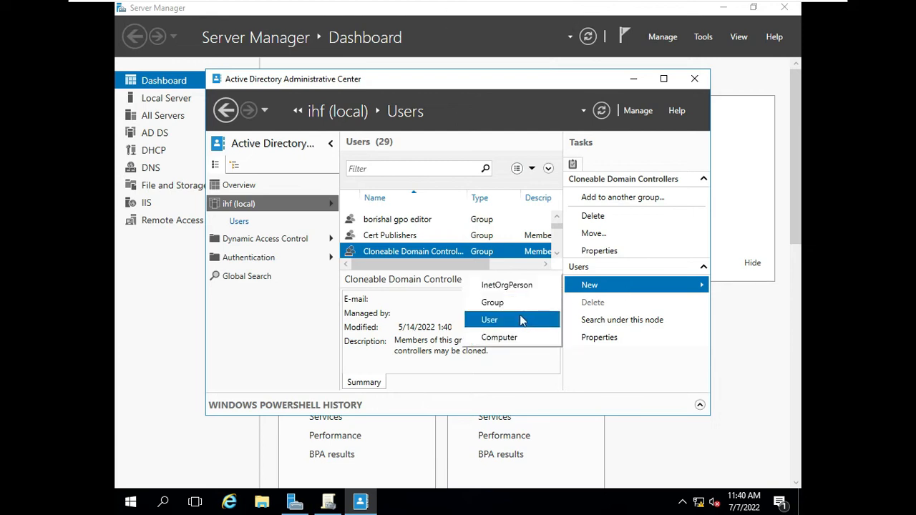
{"action": "left_click", "coordinate": [254, 203]}
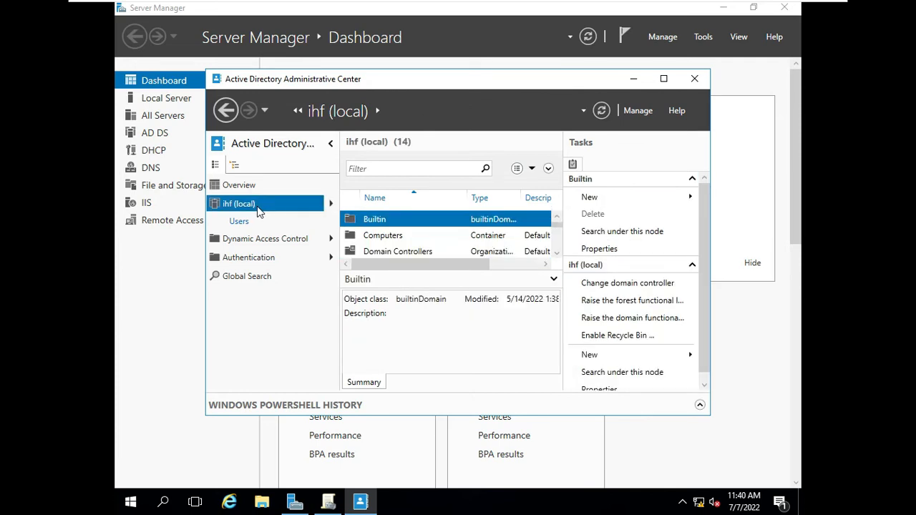
{"action": "right_click", "coordinate": [259, 211]}
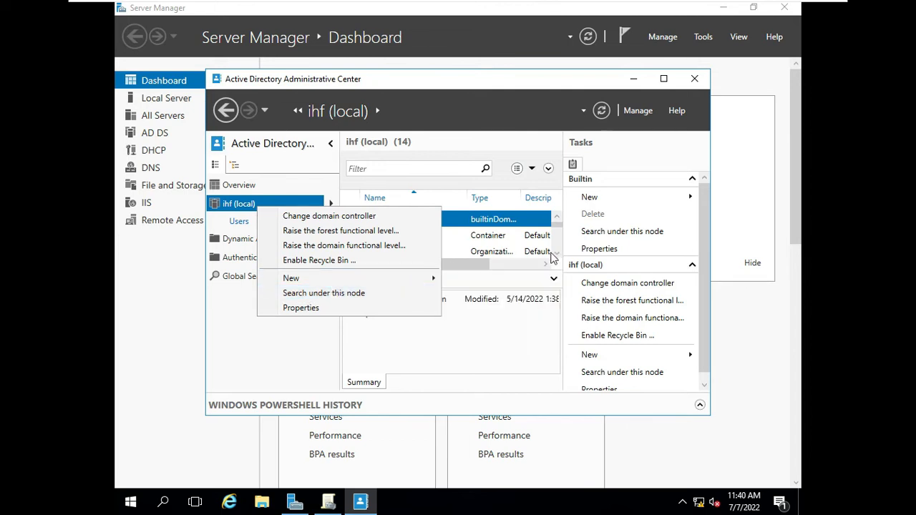
{"action": "mouse_move", "coordinate": [422, 279]}
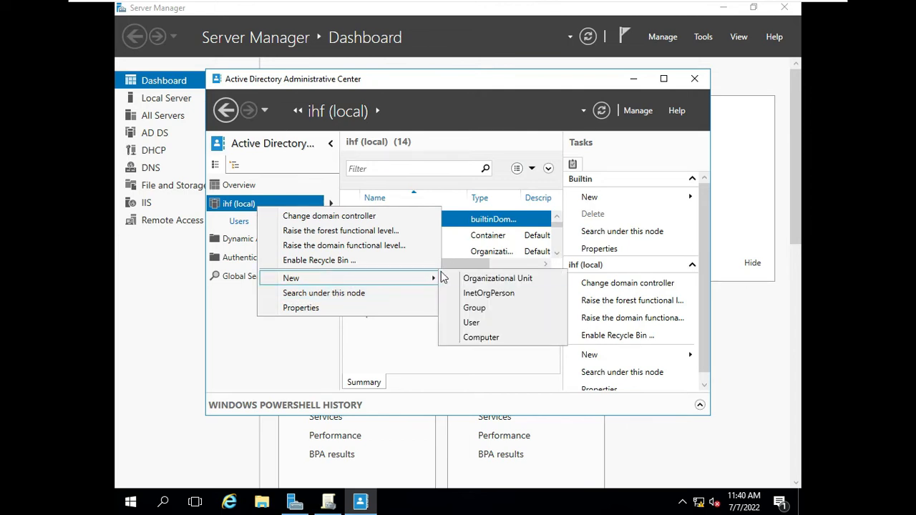
{"action": "left_click", "coordinate": [465, 278]}
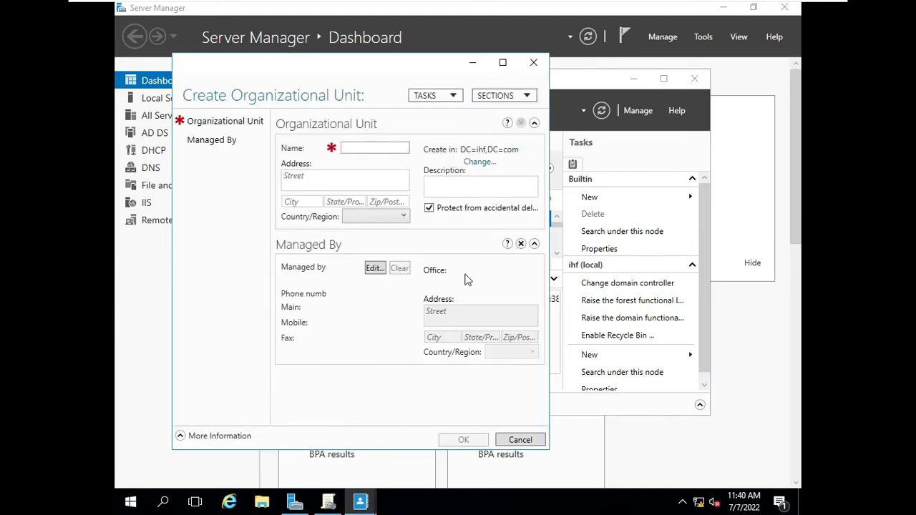
{"action": "type", "text": "dhaka co"}
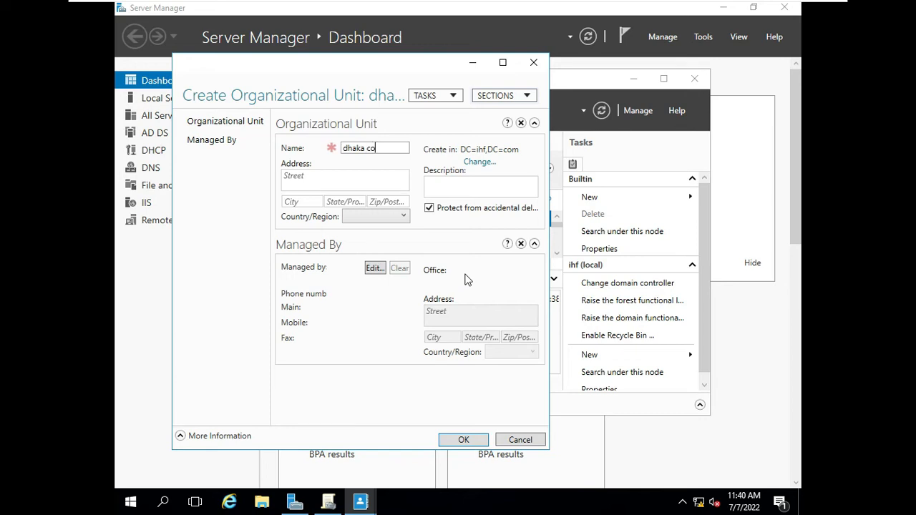
{"action": "type", "text": "mputer"}
{"action": "left_click", "coordinate": [375, 268]}
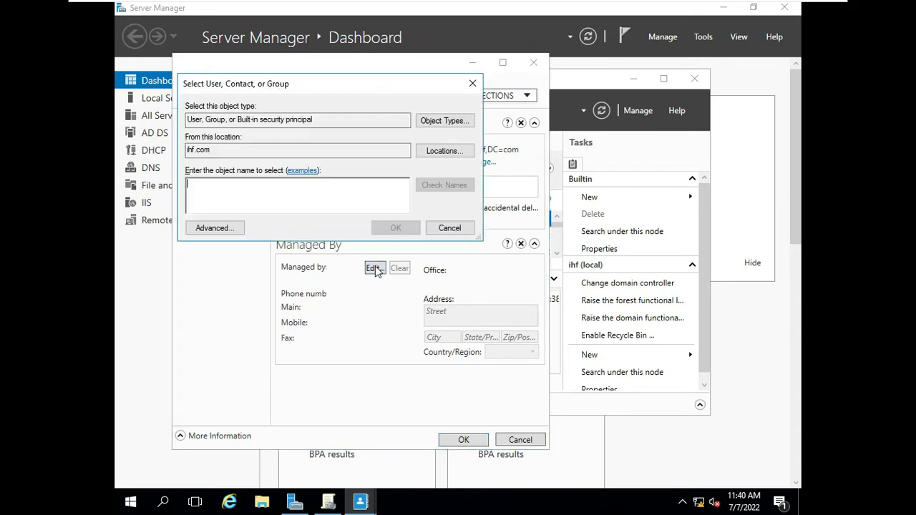
{"action": "left_click", "coordinate": [472, 83]}
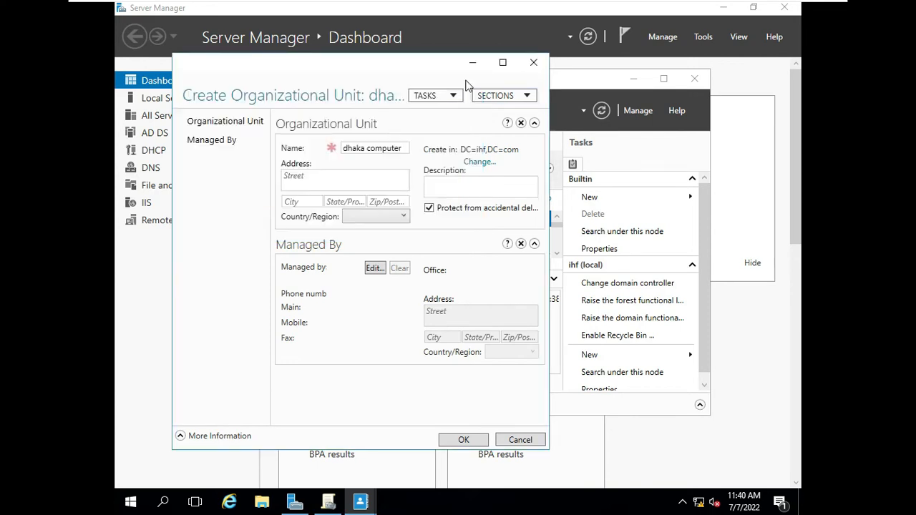
{"action": "left_click", "coordinate": [460, 440]}
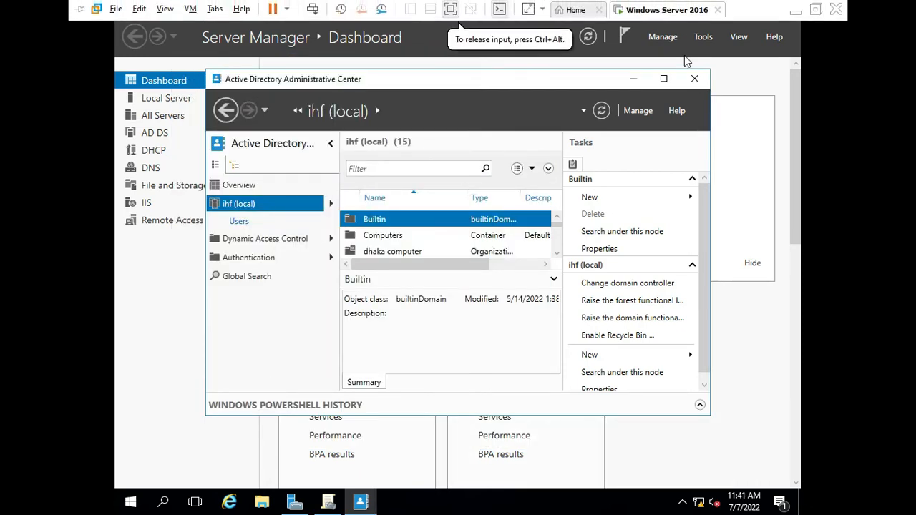
{"action": "left_click", "coordinate": [693, 79]}
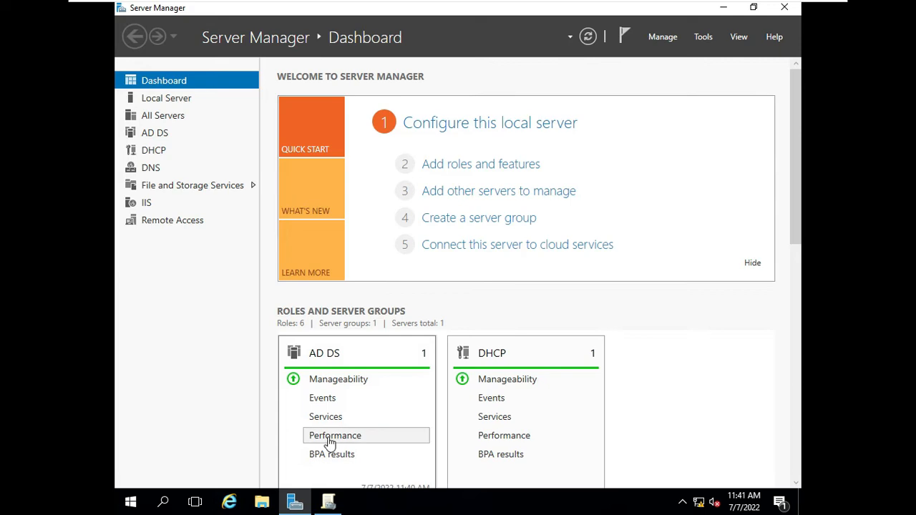
In File Explorer, create a folder named gpo backup on Local Disk (C:), and close the open Explorer windows
{"action": "left_click", "coordinate": [265, 504]}
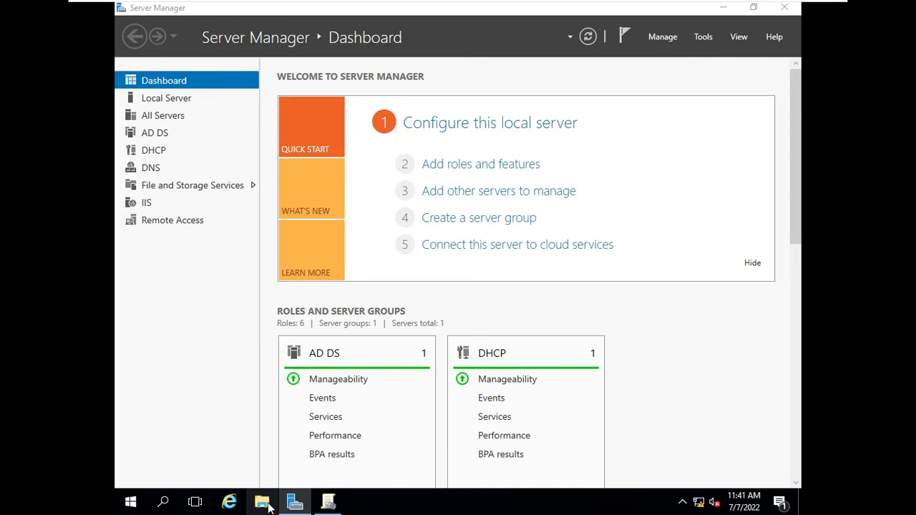
{"action": "left_click", "coordinate": [267, 504]}
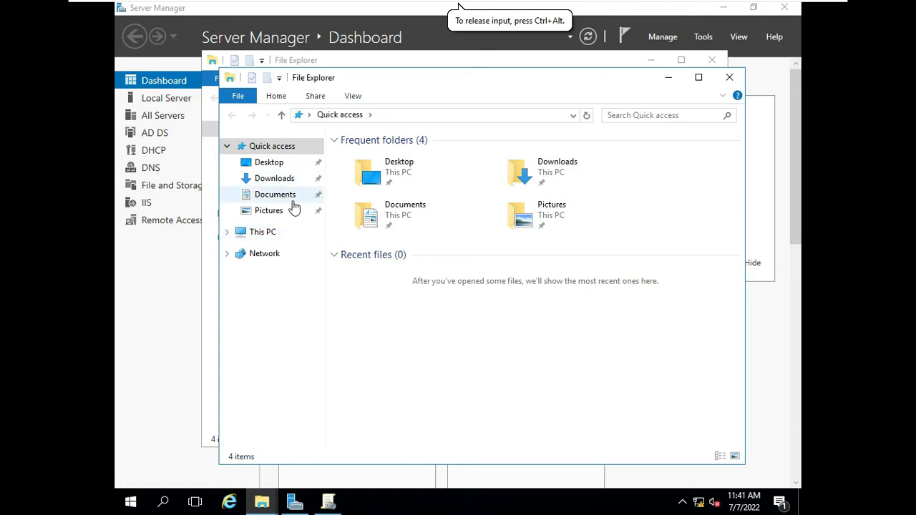
{"action": "left_click", "coordinate": [263, 232]}
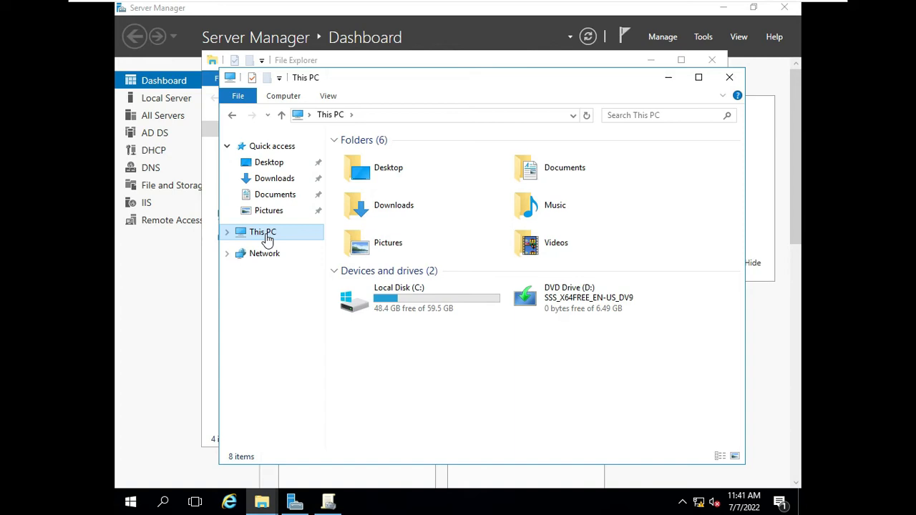
{"action": "double_click", "coordinate": [407, 307]}
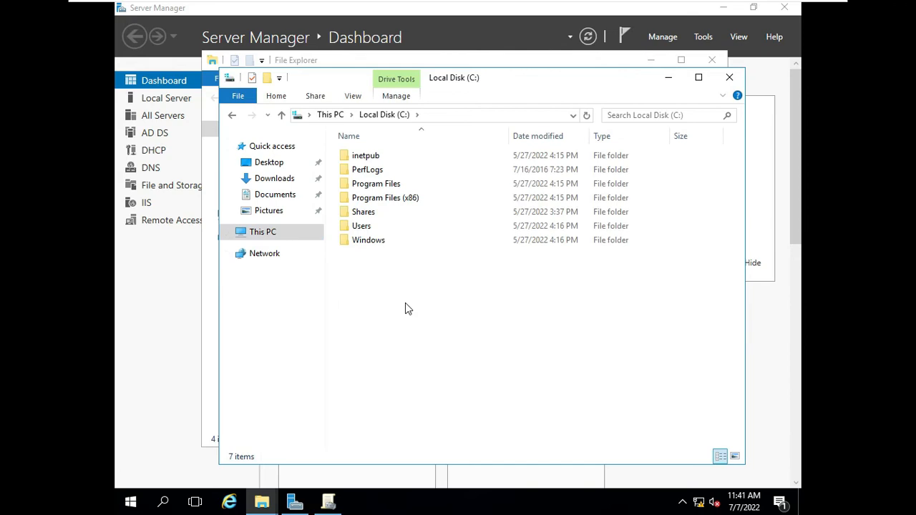
{"action": "right_click", "coordinate": [451, 356]}
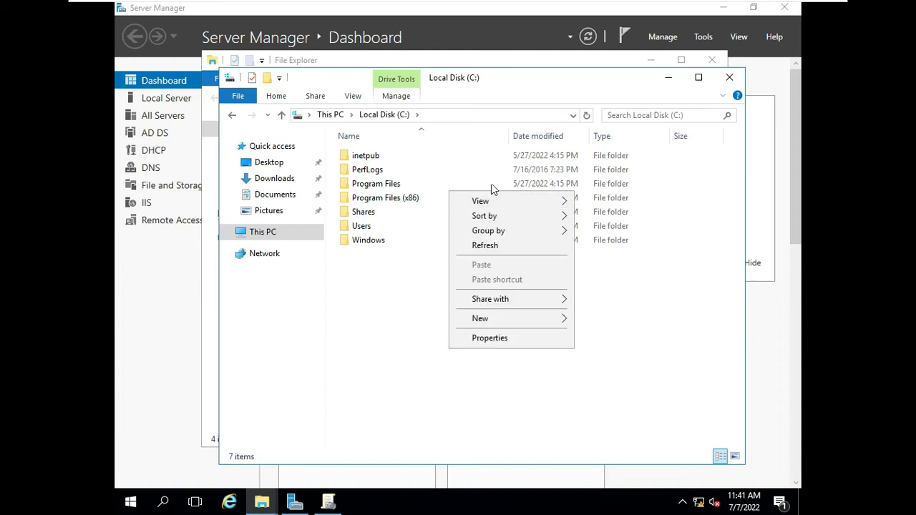
{"action": "mouse_move", "coordinate": [508, 320]}
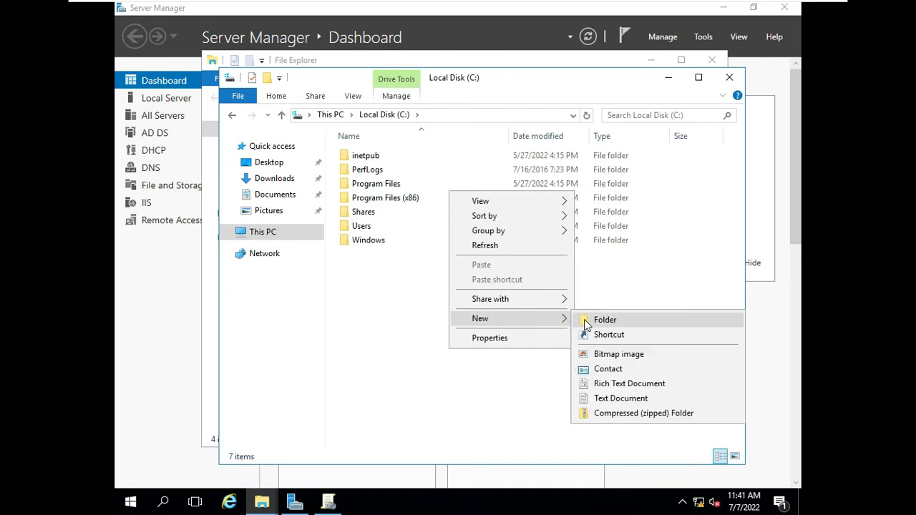
{"action": "left_click", "coordinate": [585, 322]}
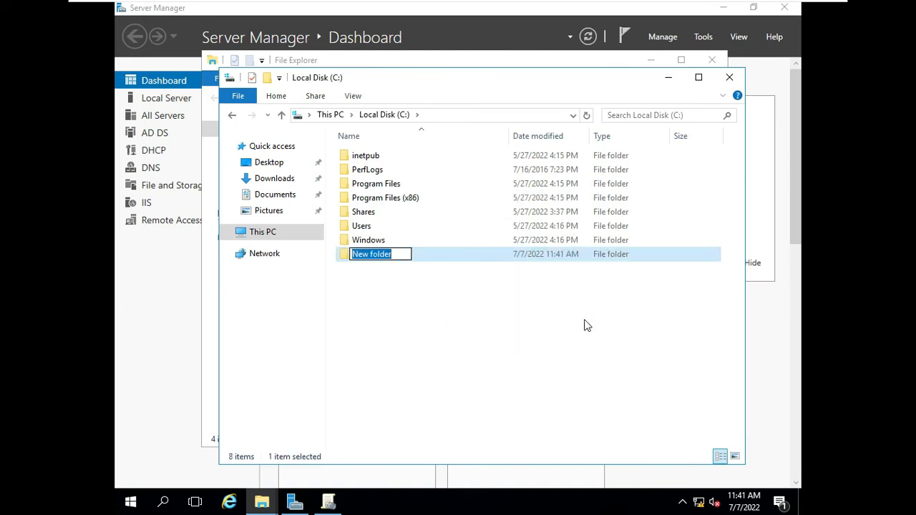
{"action": "type", "text": "gpo"}
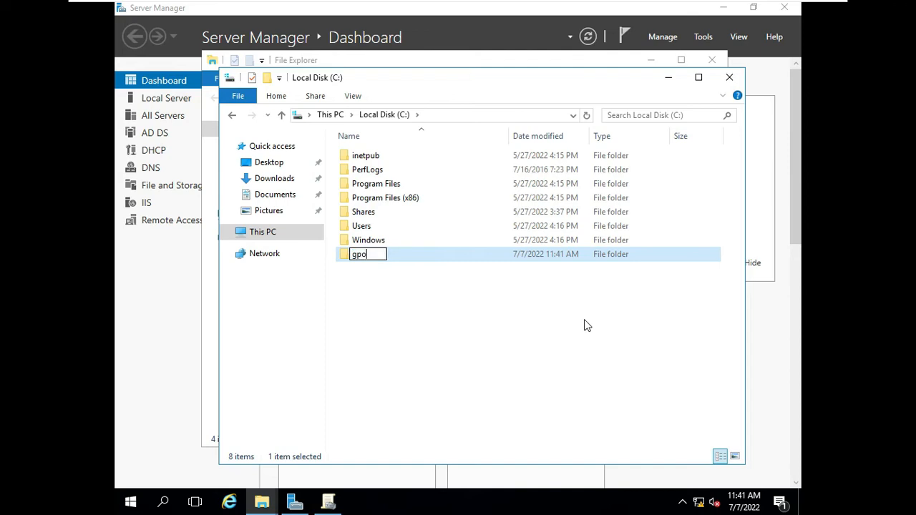
{"action": "type", "text": " backup"}
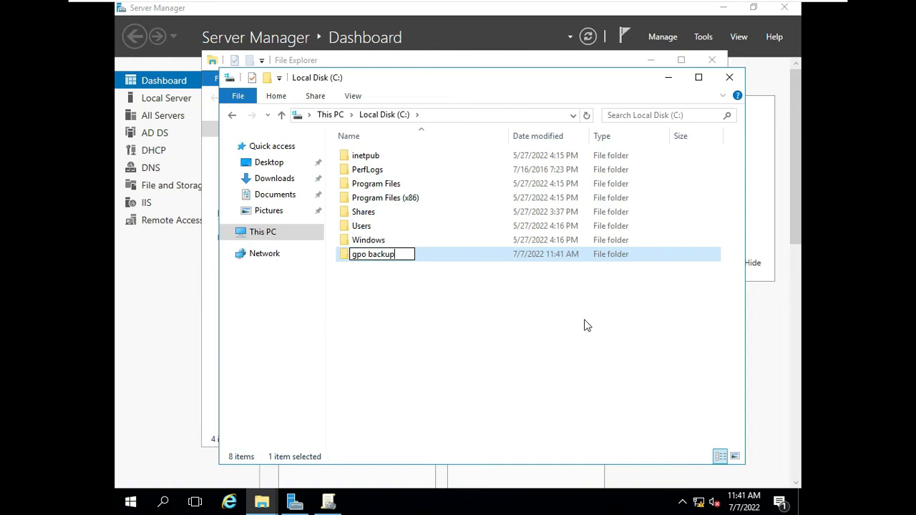
{"action": "left_click", "coordinate": [585, 326]}
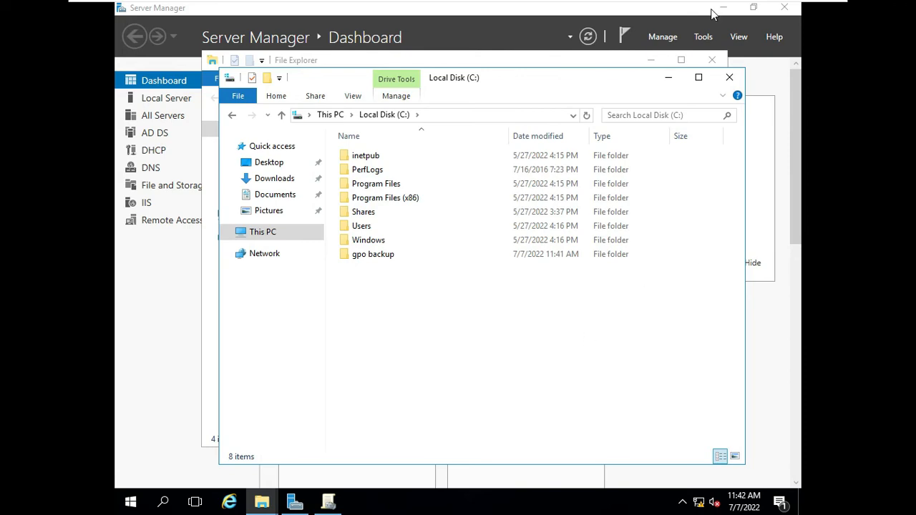
{"action": "left_click", "coordinate": [735, 77]}
{"action": "left_click", "coordinate": [712, 60]}
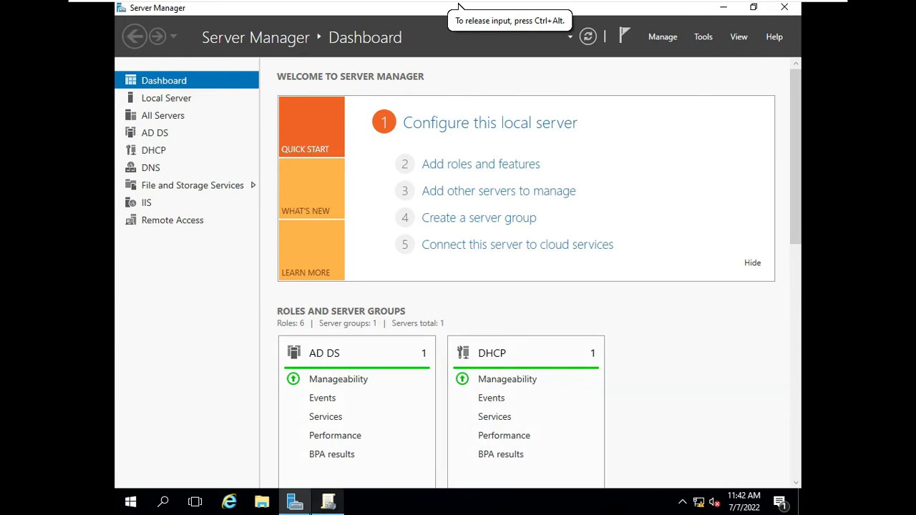
In Group Policy Management, enforce the dhaka GPO link under ihf.com, suppressing further GPO link notices
{"action": "mouse_move", "coordinate": [328, 501]}
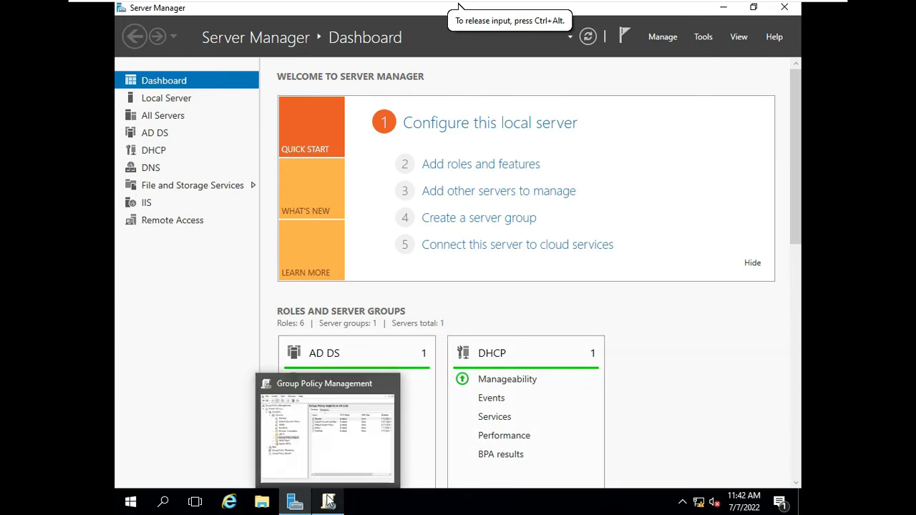
{"action": "left_click", "coordinate": [329, 502]}
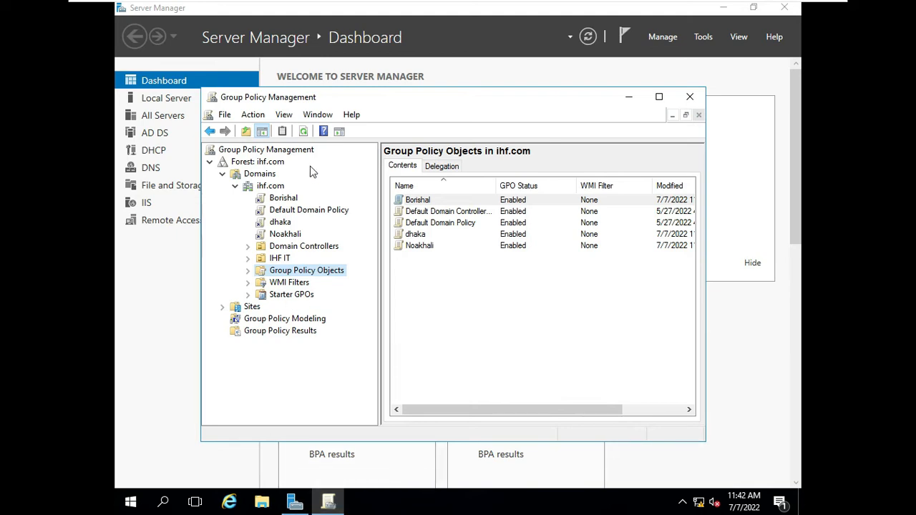
{"action": "left_click", "coordinate": [282, 223]}
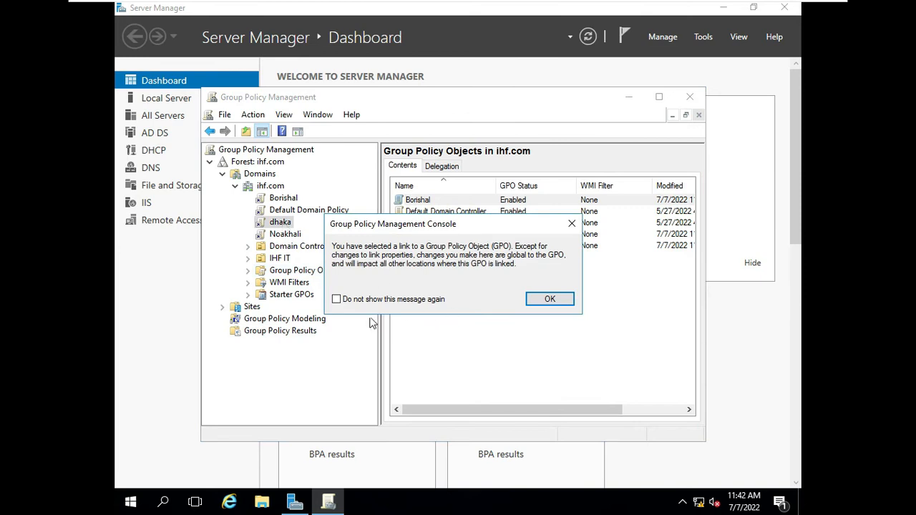
{"action": "left_click", "coordinate": [336, 299]}
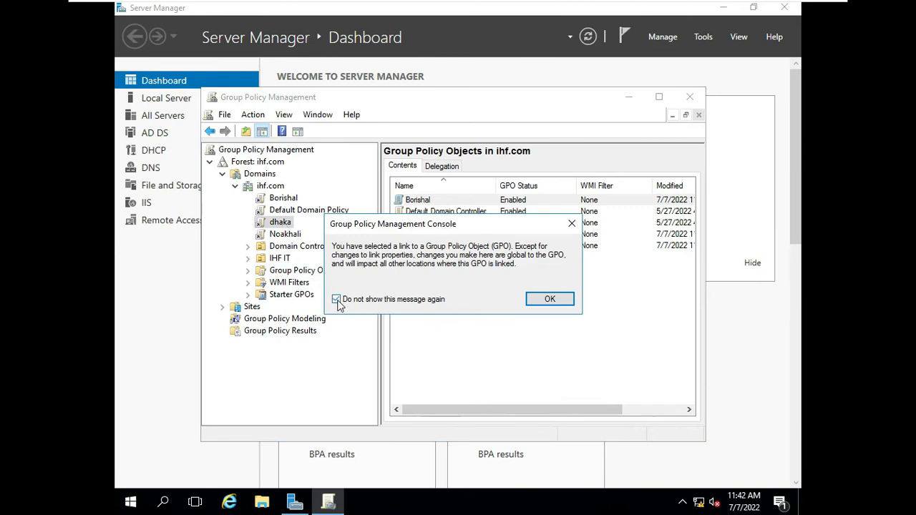
{"action": "left_click", "coordinate": [528, 304]}
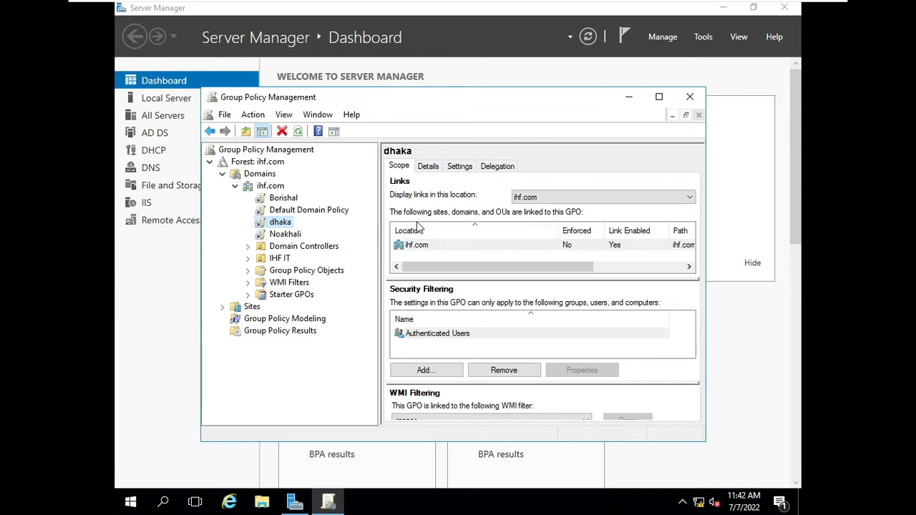
{"action": "right_click", "coordinate": [280, 226]}
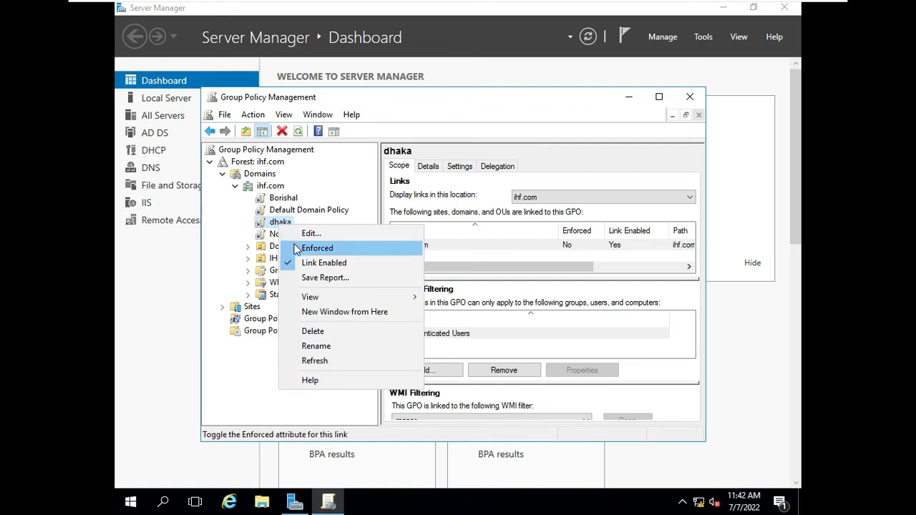
{"action": "left_click", "coordinate": [297, 247]}
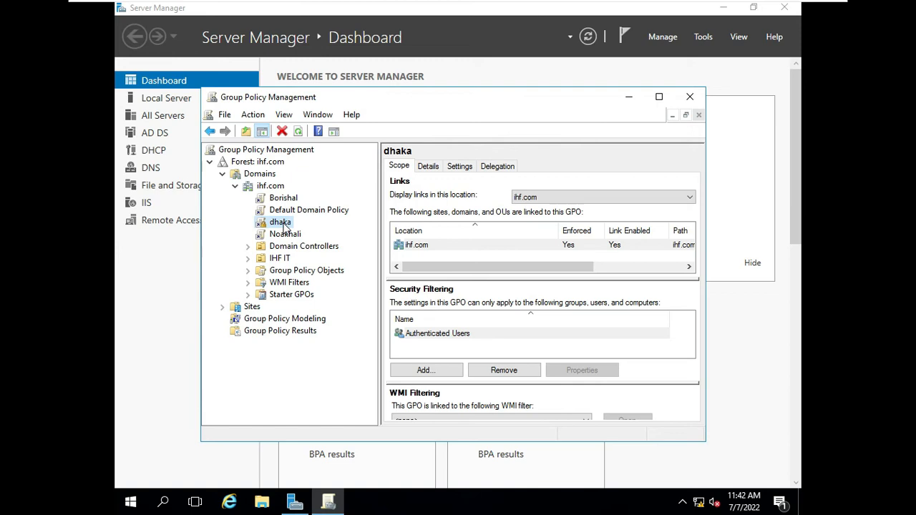
Add the Dhaka gpo editor group to the dhaka GPO's security filtering
{"action": "left_click", "coordinate": [284, 225]}
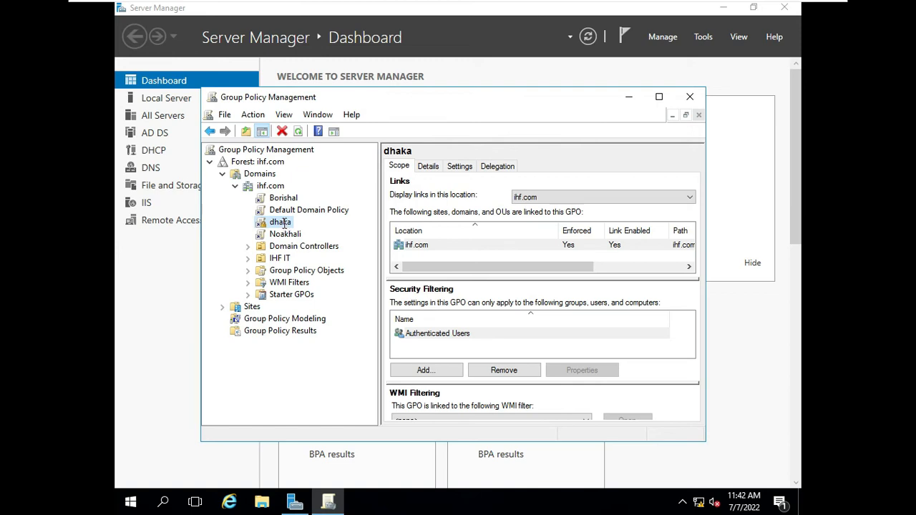
{"action": "left_click", "coordinate": [424, 368]}
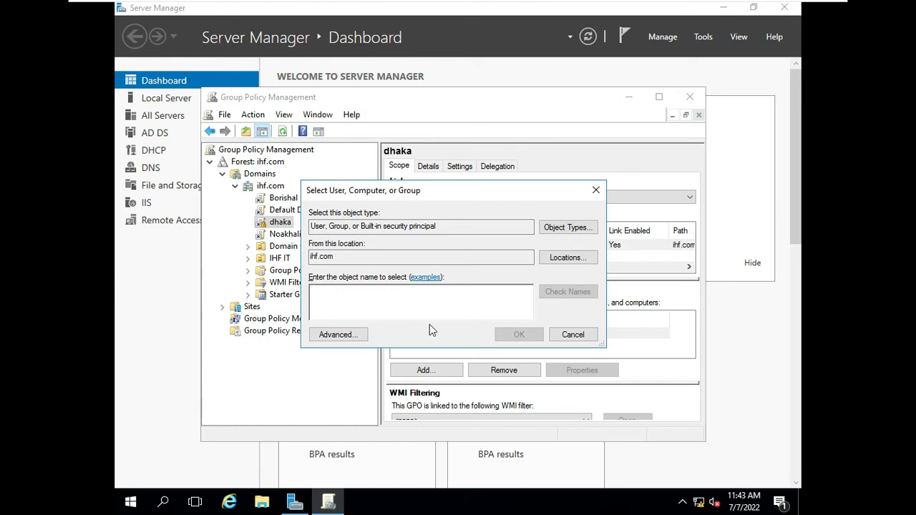
{"action": "type", "text": "d"}
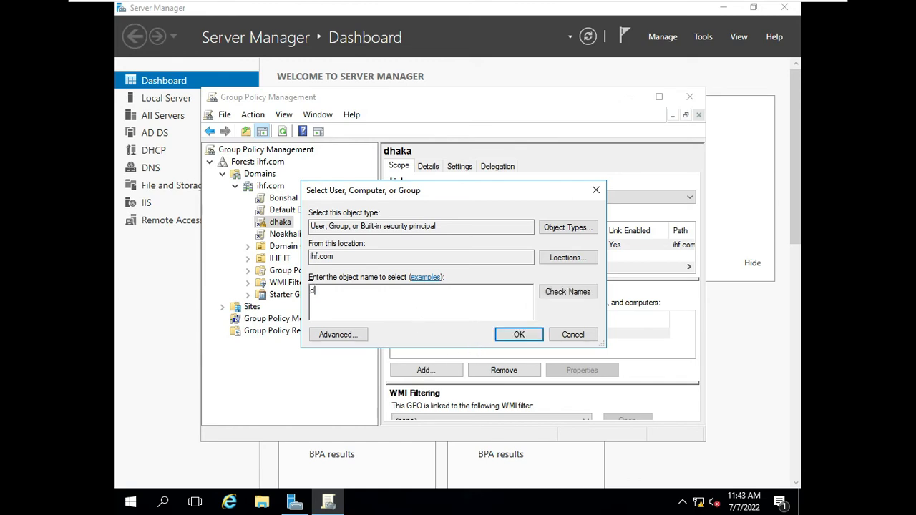
{"action": "type", "text": "haka gpo"}
{"action": "key", "text": "Return"}
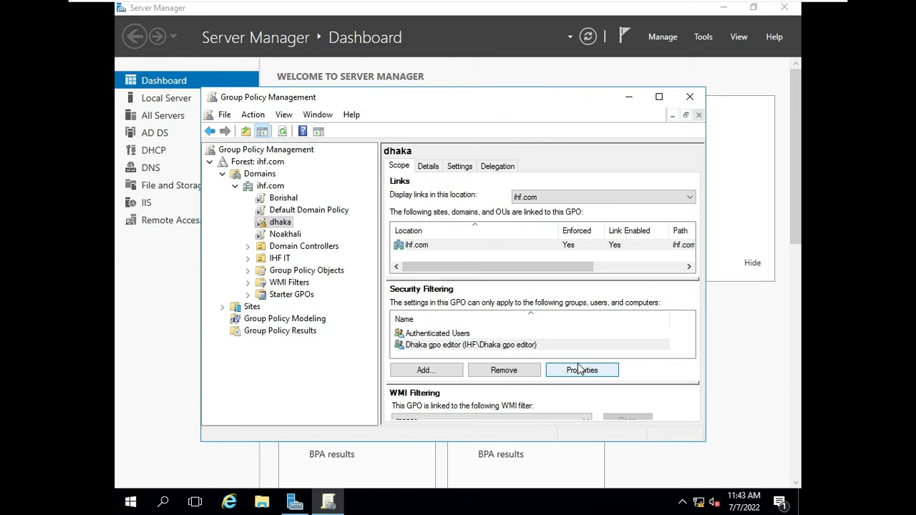
Display the dhaka GPO's settings report, adding about:security_mmc.exe to the trusted sites
{"action": "left_click", "coordinate": [461, 166]}
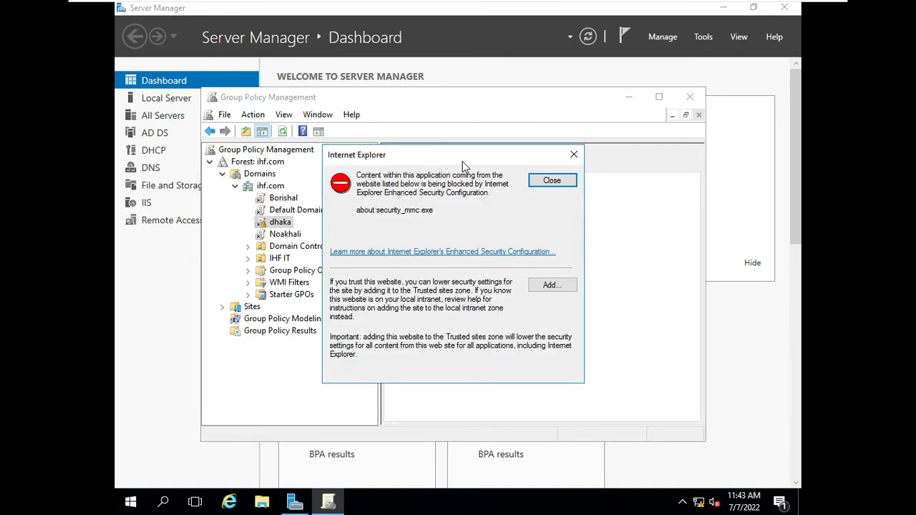
{"action": "left_click", "coordinate": [569, 286]}
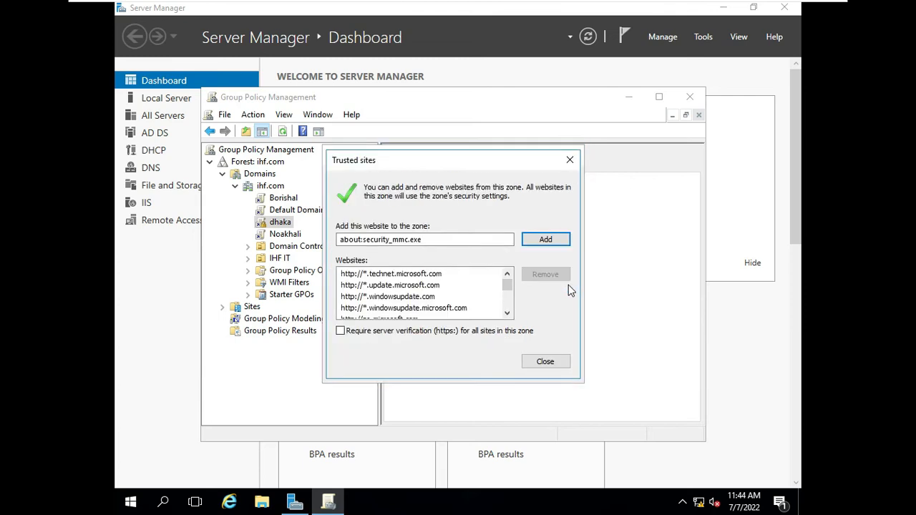
{"action": "left_click", "coordinate": [542, 244]}
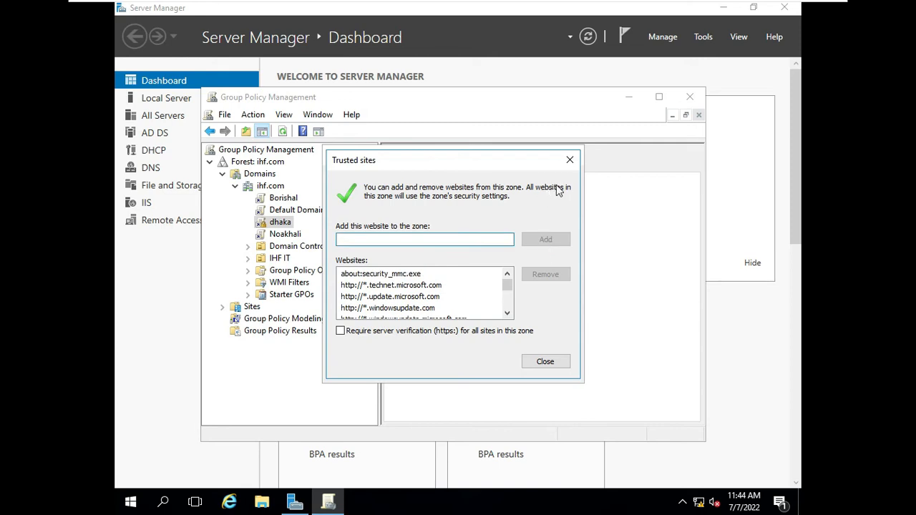
{"action": "left_click", "coordinate": [569, 160]}
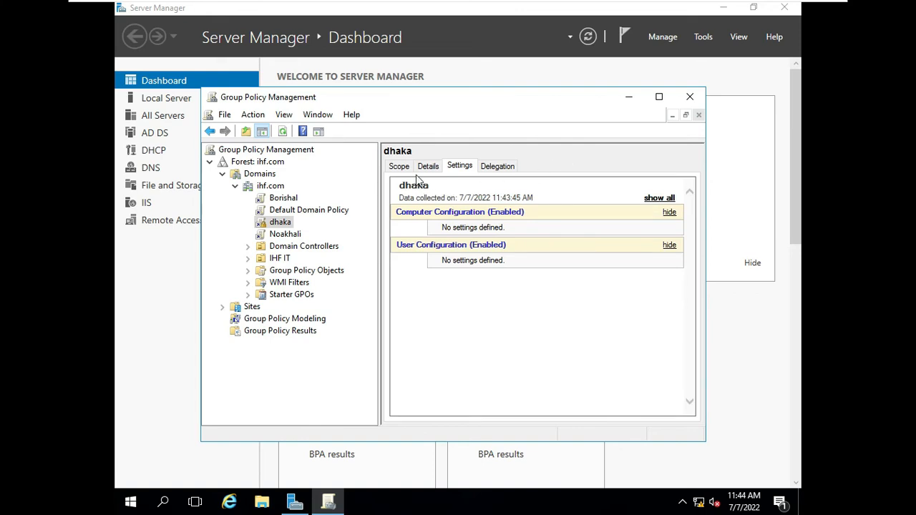
Start adding a group or user to the dhaka GPO's delegation
{"action": "left_click", "coordinate": [397, 166]}
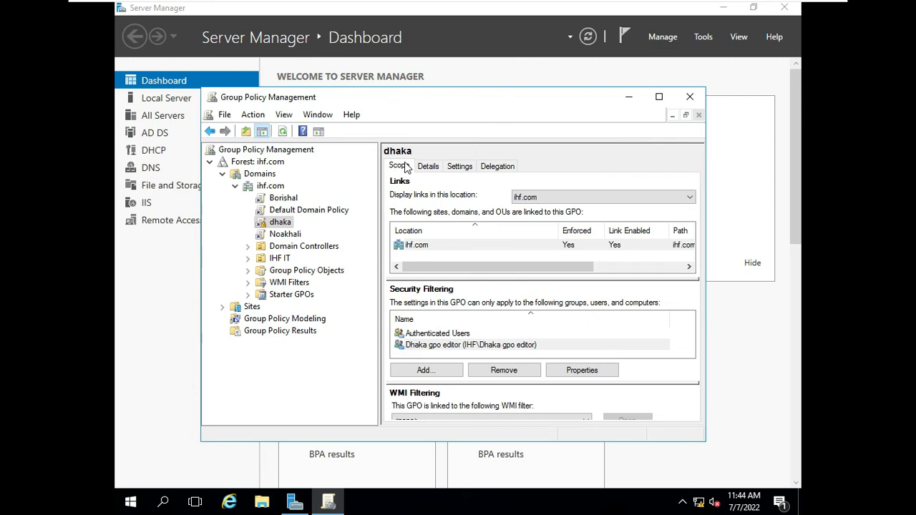
{"action": "left_click", "coordinate": [502, 170]}
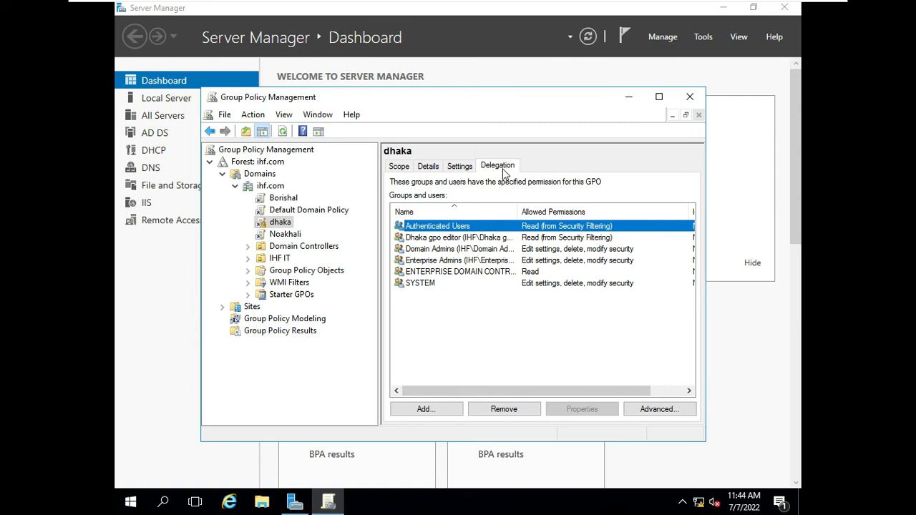
{"action": "left_click", "coordinate": [425, 409]}
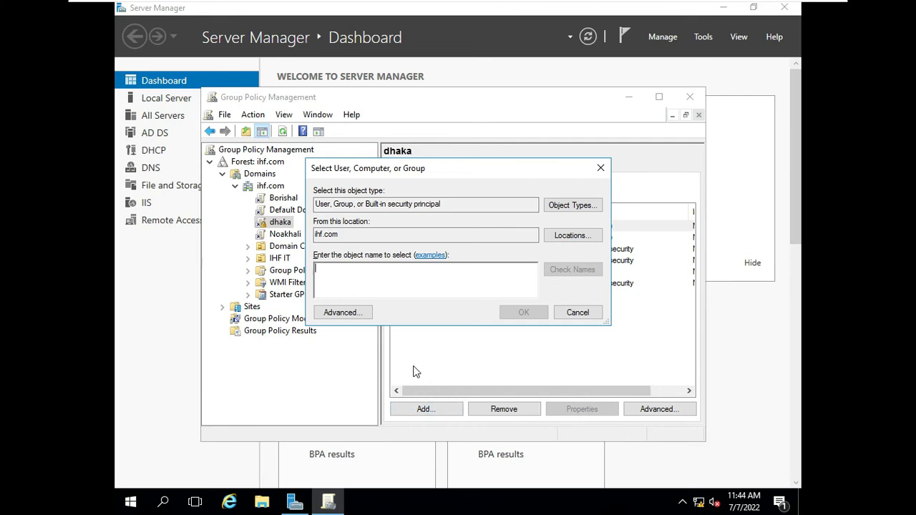
{"action": "type", "text": "dh"}
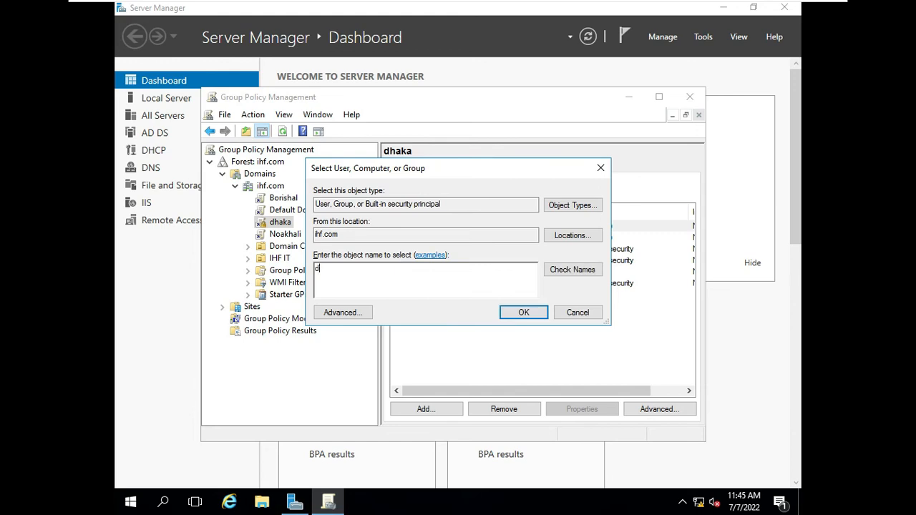
{"action": "type", "text": "kaka"}
{"action": "left_click", "coordinate": [583, 267]}
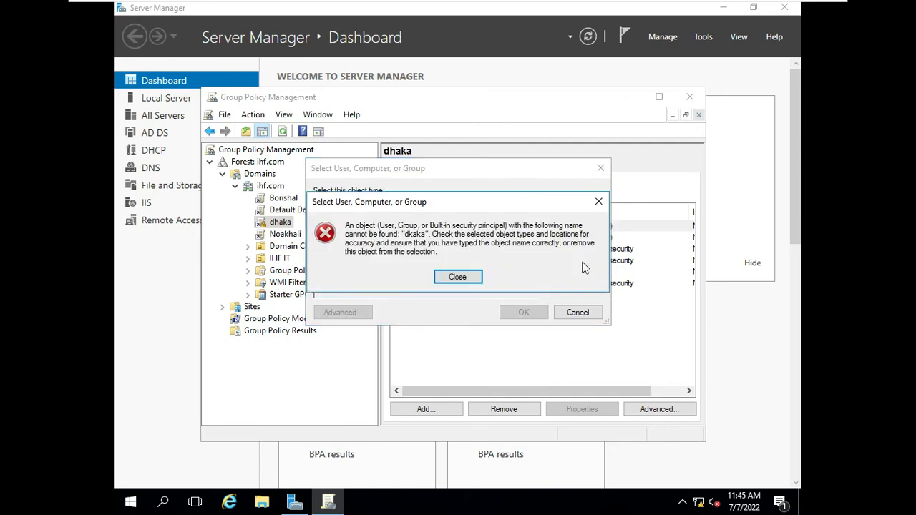
{"action": "left_click", "coordinate": [453, 274]}
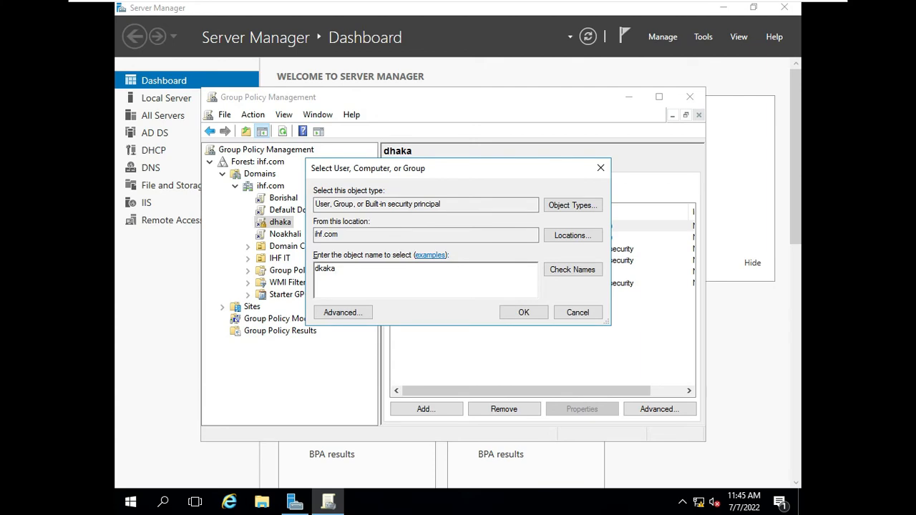
{"action": "key", "text": "BackSpace"}
{"action": "key", "text": "BackSpace"}
{"action": "key", "text": "BackSpace"}
{"action": "key", "text": "BackSpace"}
{"action": "key", "text": "BackSpace"}
Select the Dhaka gpo editor group and grant it the "Edit settings, delete, modify security" permission on the dhaka GPO
{"action": "type", "text": "dh"}
{"action": "left_click", "coordinate": [567, 273]}
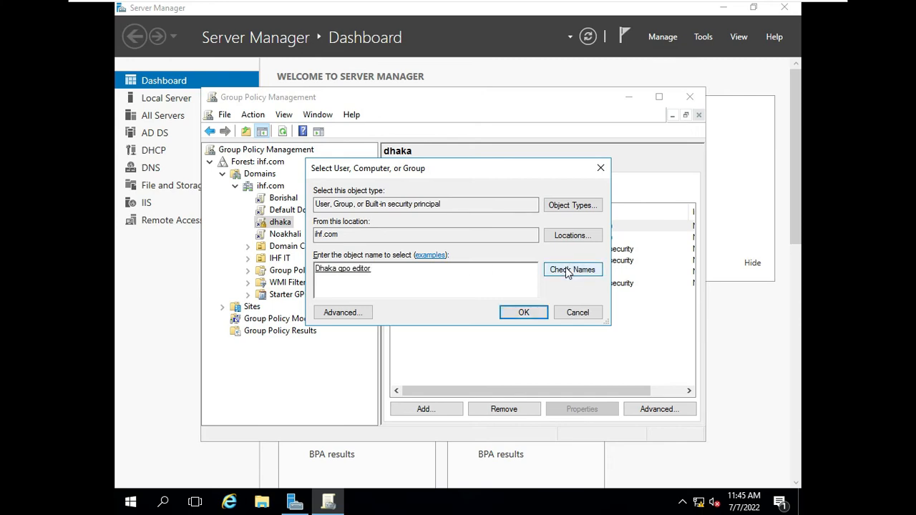
{"action": "left_click", "coordinate": [523, 313]}
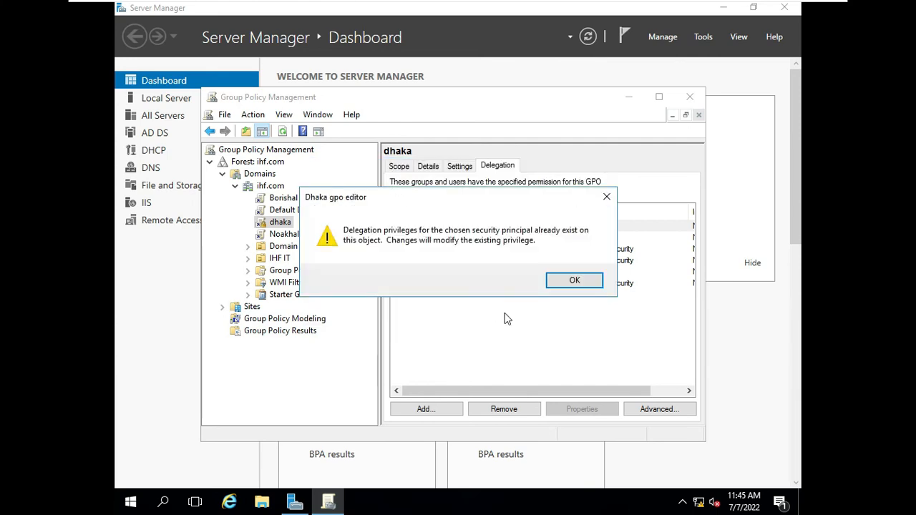
{"action": "left_click", "coordinate": [573, 288]}
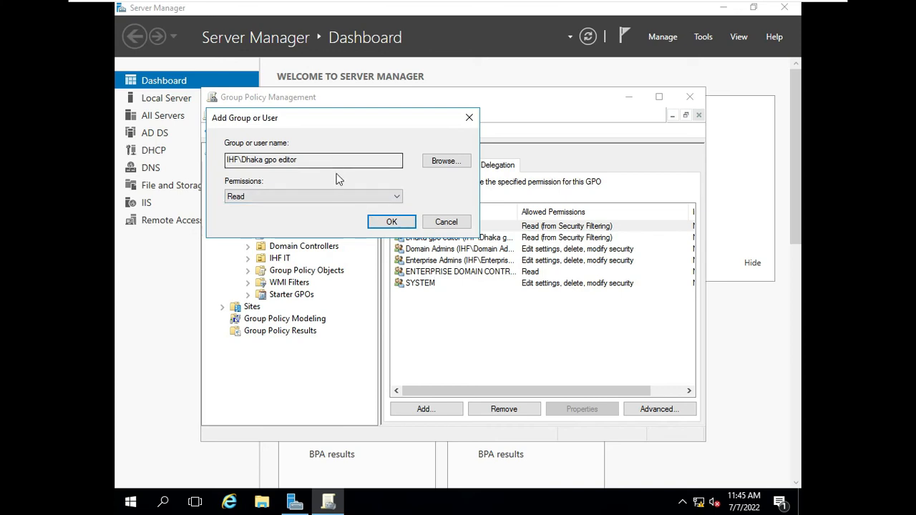
{"action": "left_click", "coordinate": [384, 199]}
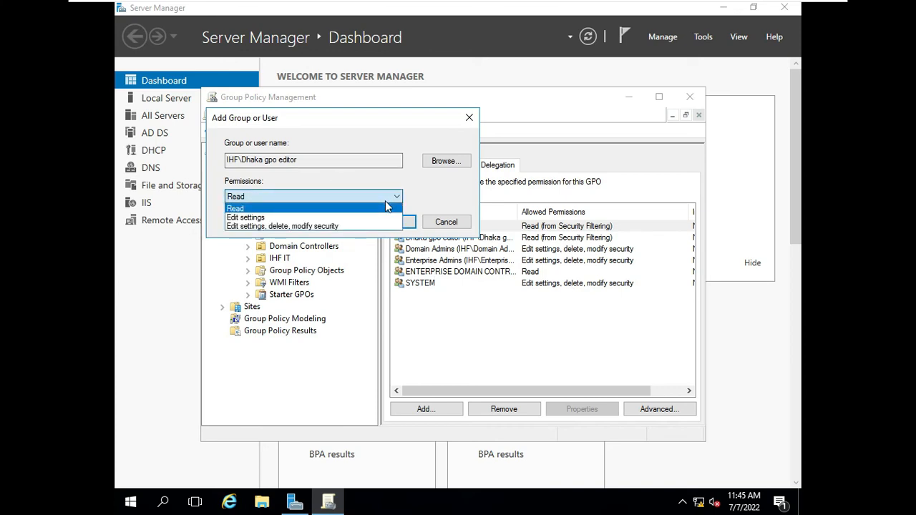
{"action": "left_click", "coordinate": [348, 226]}
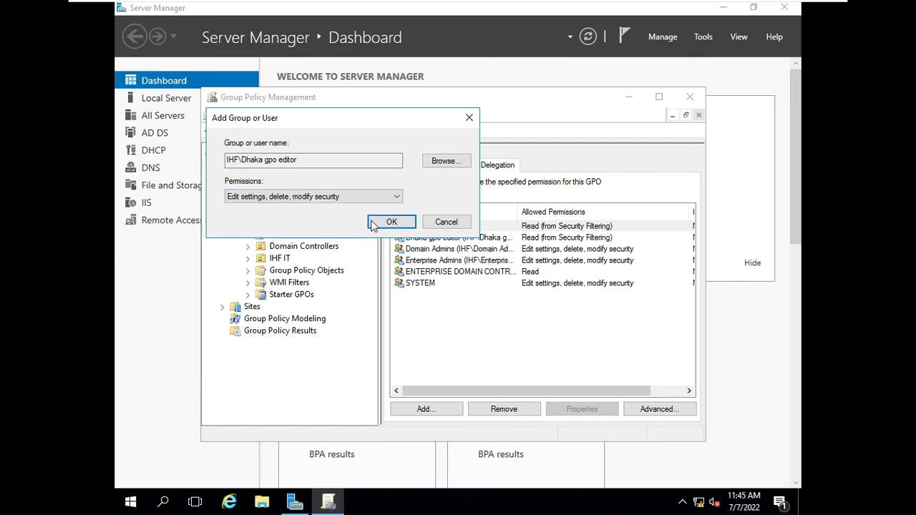
{"action": "left_click", "coordinate": [375, 222]}
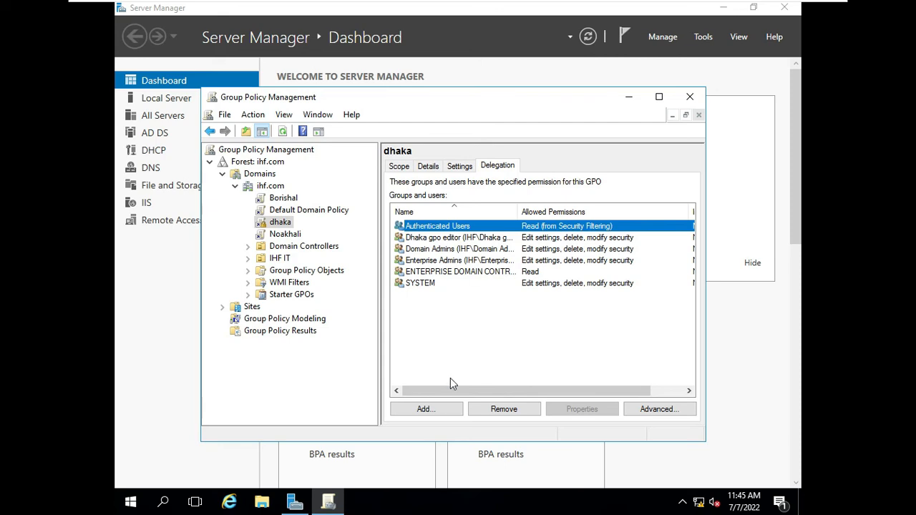
Cancel adding another delegated principal, then close and reopen Group Policy Management to reload the domain tree
{"action": "left_click", "coordinate": [435, 409]}
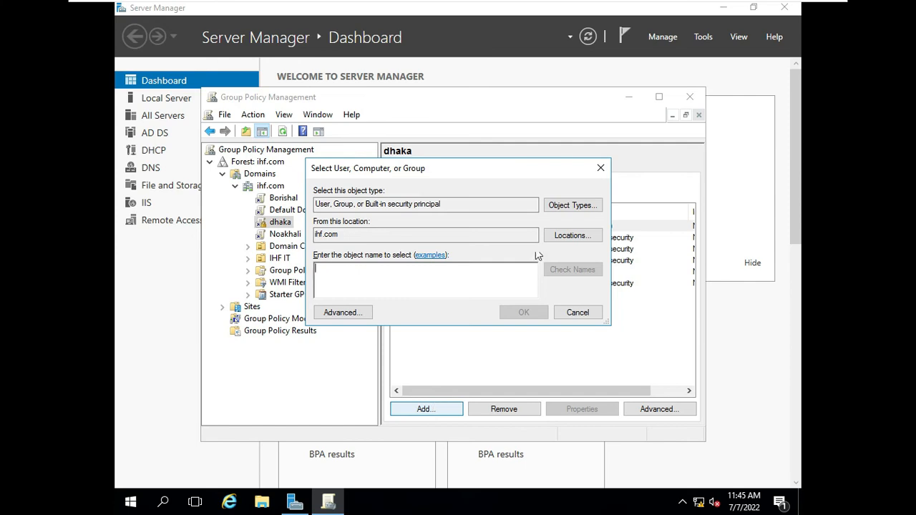
{"action": "left_click", "coordinate": [601, 169]}
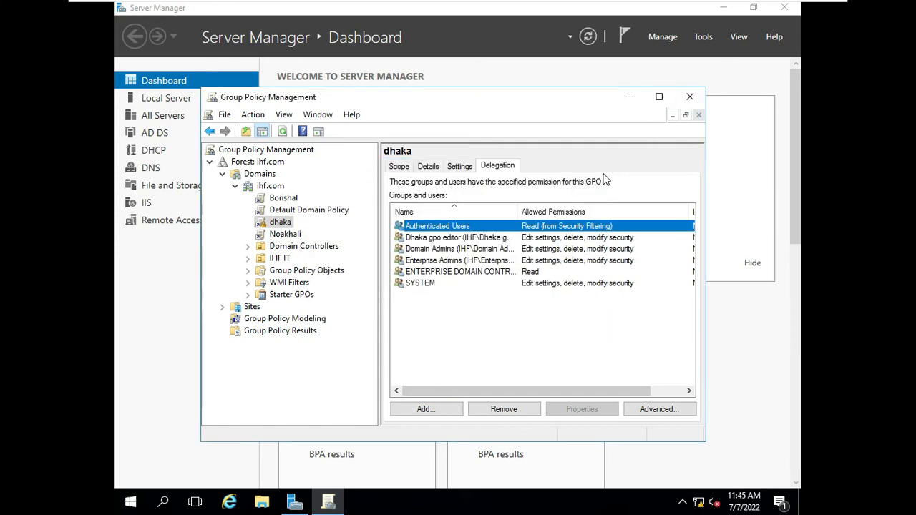
{"action": "left_click", "coordinate": [691, 101]}
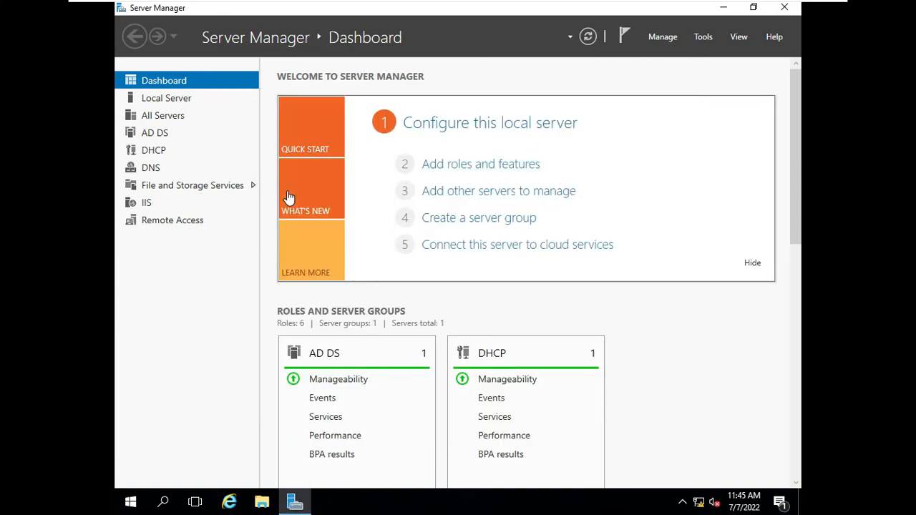
{"action": "left_click", "coordinate": [699, 37]}
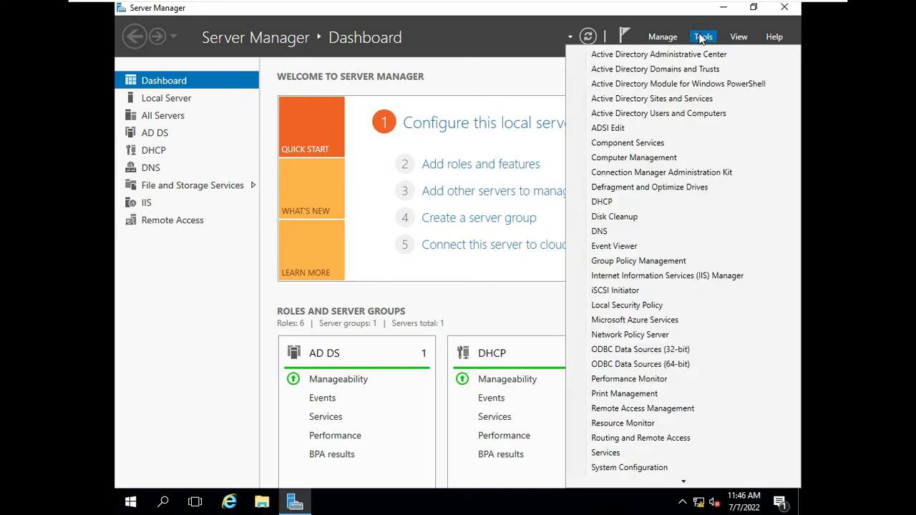
{"action": "left_click", "coordinate": [686, 261]}
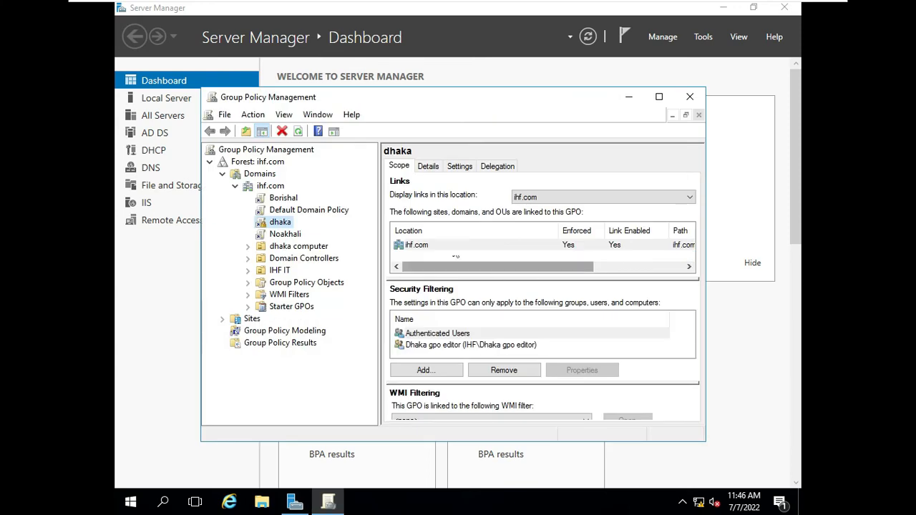
Enforce the Noakhali GPO link under ihf.com
{"action": "left_click", "coordinate": [271, 236]}
{"action": "right_click", "coordinate": [271, 237]}
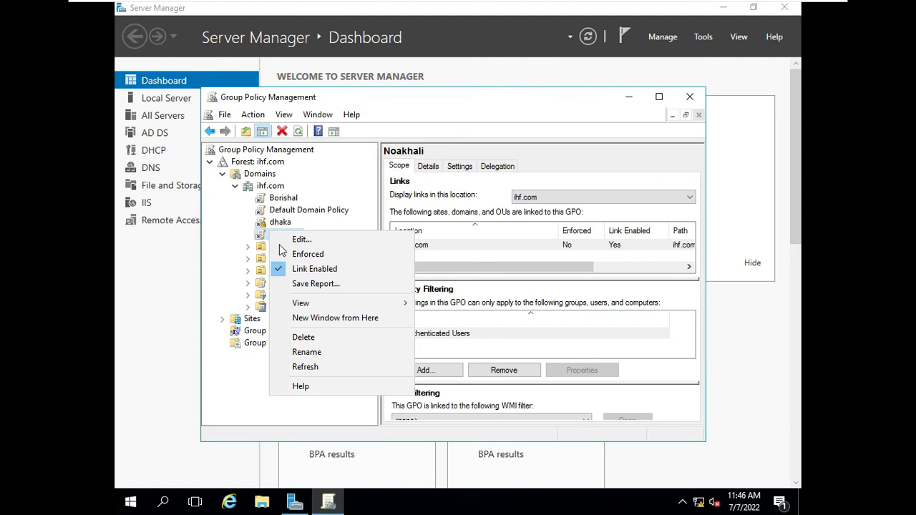
{"action": "left_click", "coordinate": [300, 257]}
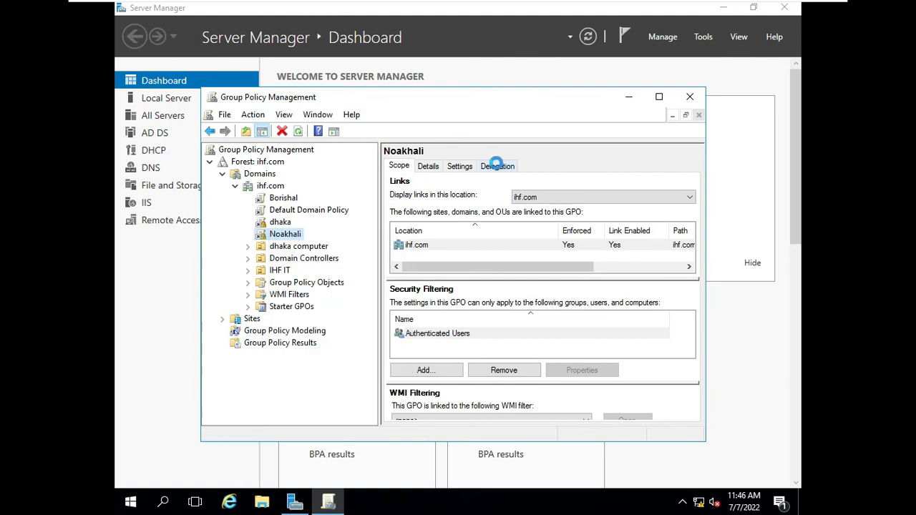
Add the noakhali gpo editor group to the Noakhali GPO's delegation with the "Edit settings, delete, modify security" permission
{"action": "left_click", "coordinate": [499, 166]}
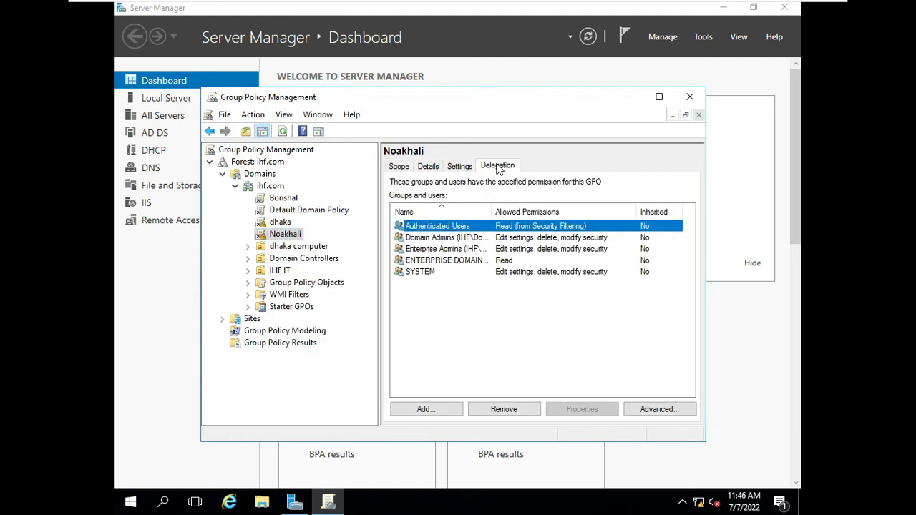
{"action": "left_click", "coordinate": [444, 410]}
{"action": "type", "text": "M"}
{"action": "key", "text": "BackSpace"}
{"action": "type", "text": "n"}
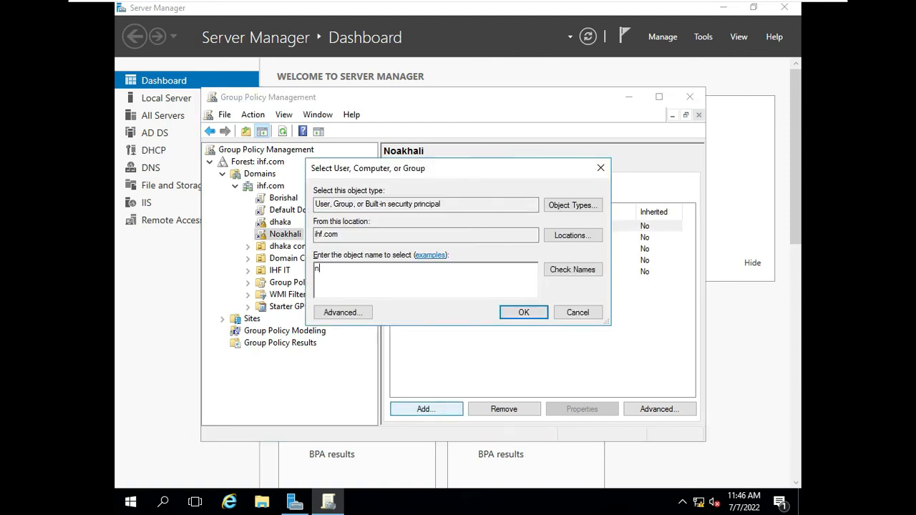
{"action": "type", "text": "oa"}
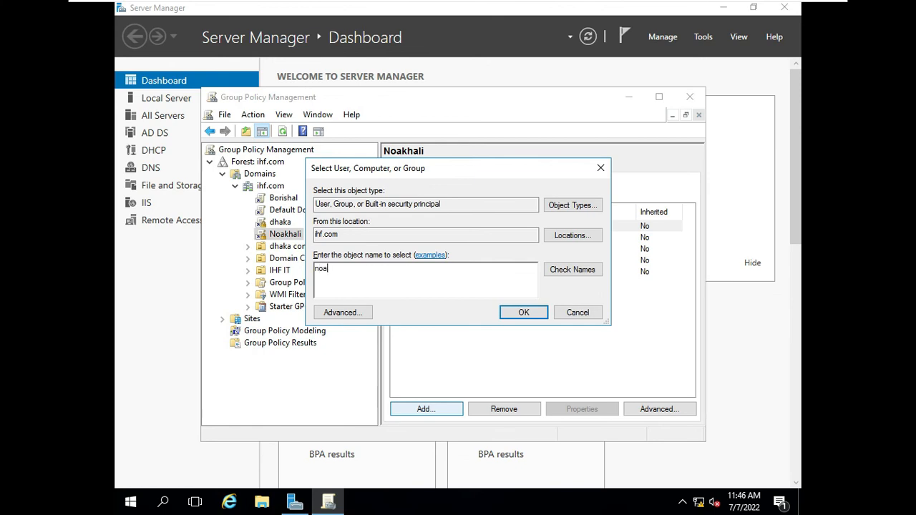
{"action": "left_click", "coordinate": [558, 272]}
{"action": "left_click", "coordinate": [510, 315]}
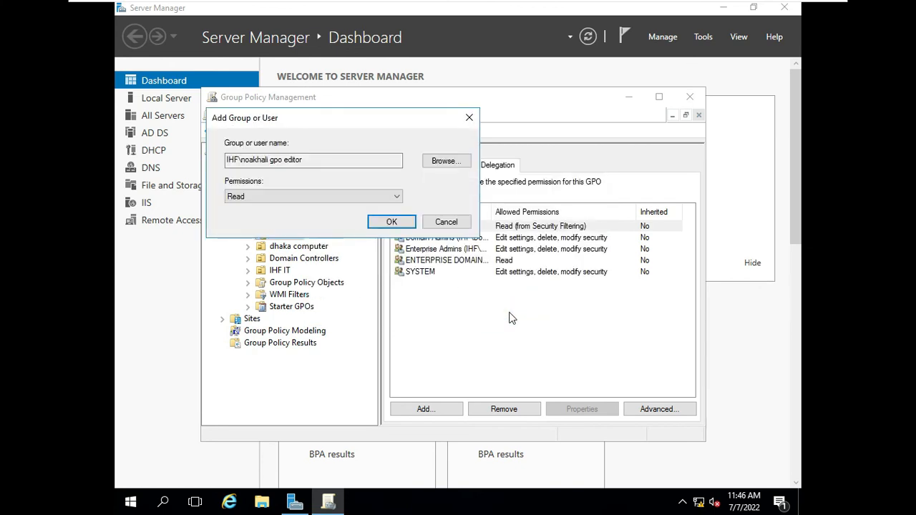
{"action": "left_click", "coordinate": [354, 195]}
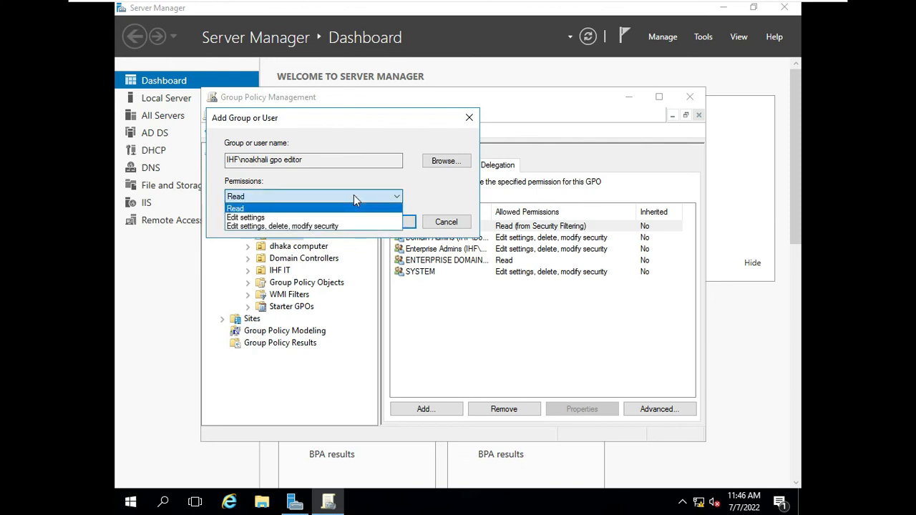
{"action": "left_click", "coordinate": [351, 226]}
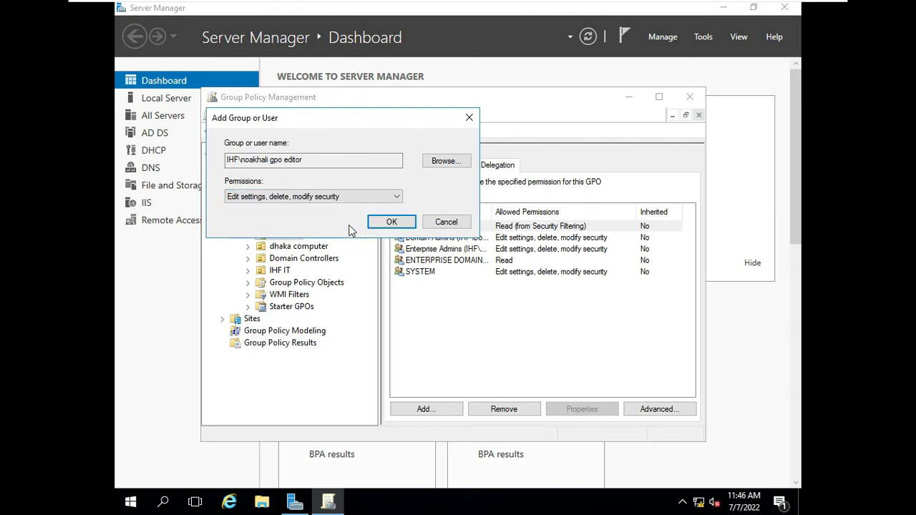
{"action": "left_click", "coordinate": [401, 221]}
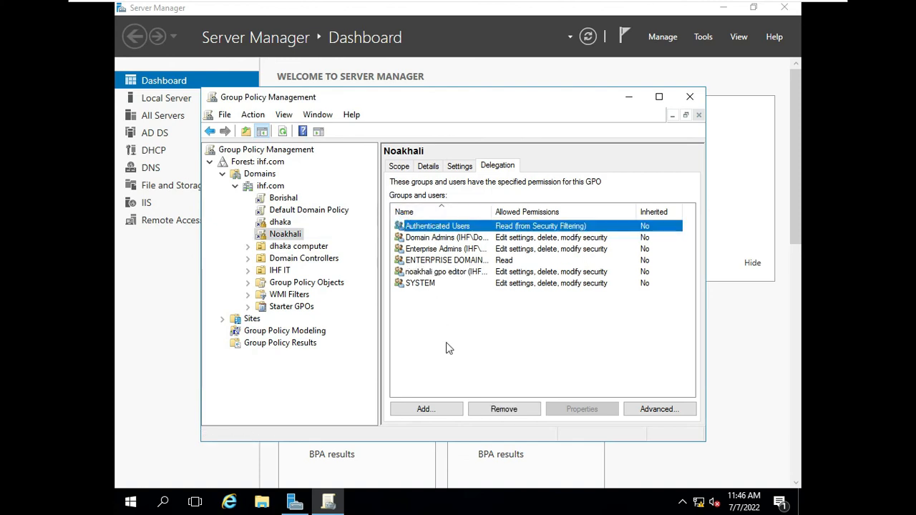
Cancel adding another principal to the Noakhali GPO's delegation, and close and reopen Group Policy Management
{"action": "left_click", "coordinate": [440, 414]}
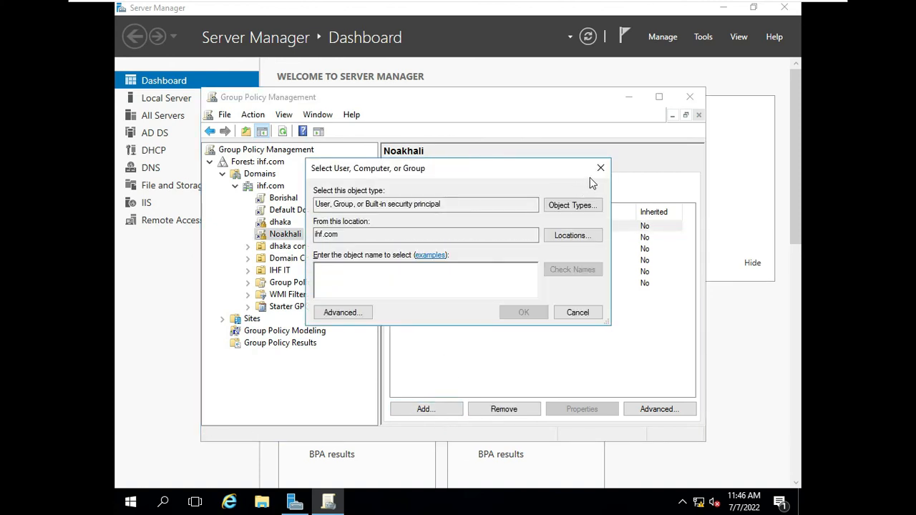
{"action": "left_click", "coordinate": [600, 169]}
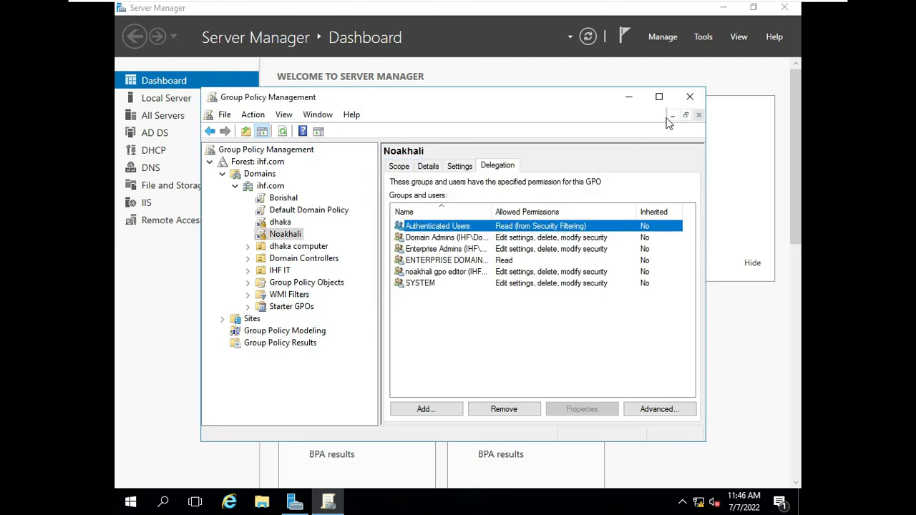
{"action": "left_click", "coordinate": [690, 96]}
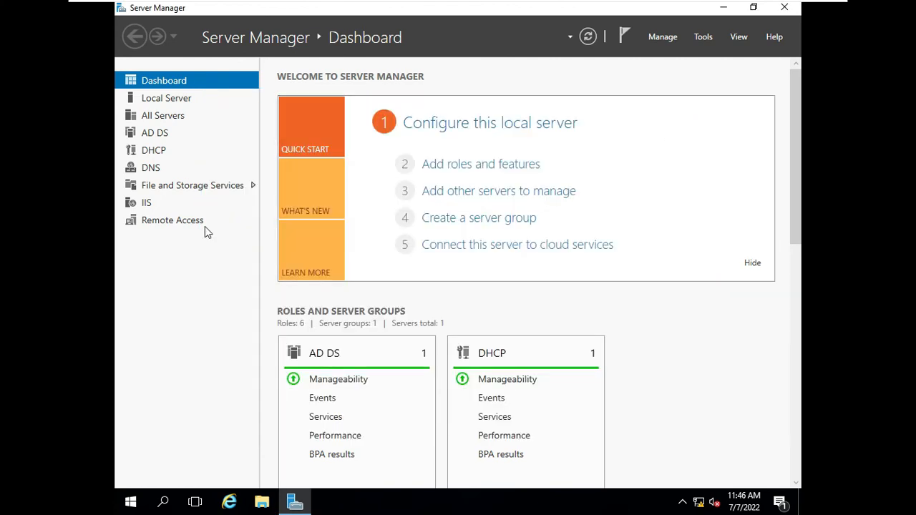
{"action": "left_click", "coordinate": [704, 38]}
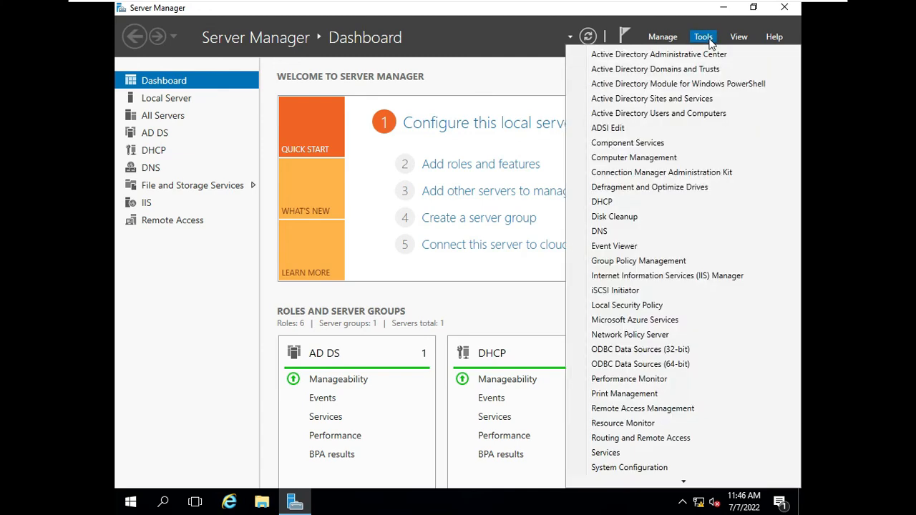
{"action": "left_click", "coordinate": [690, 262]}
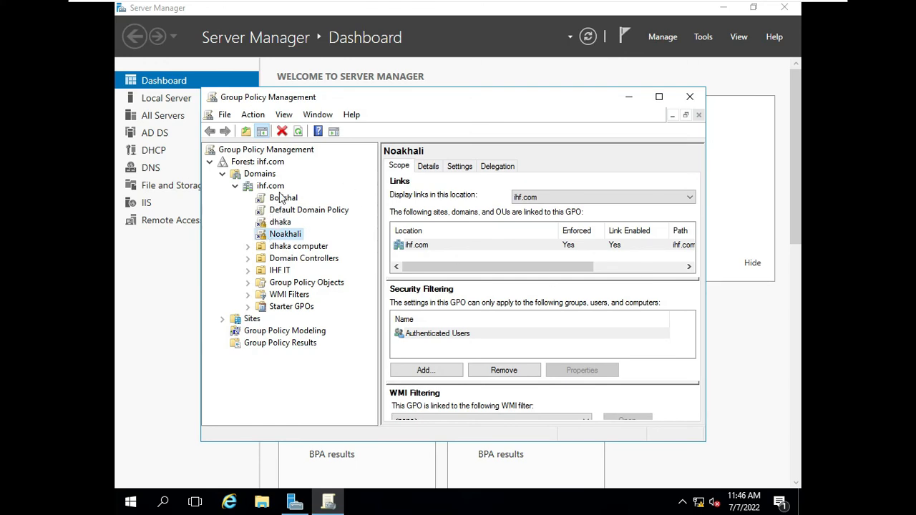
Enforce the Borishal GPO link under ihf.com
{"action": "left_click", "coordinate": [280, 198]}
{"action": "right_click", "coordinate": [280, 198]}
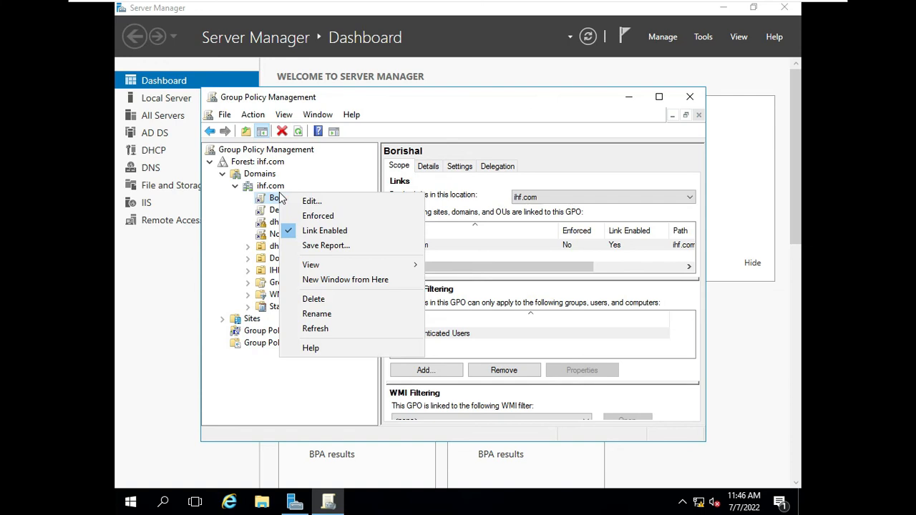
{"action": "left_click", "coordinate": [309, 219]}
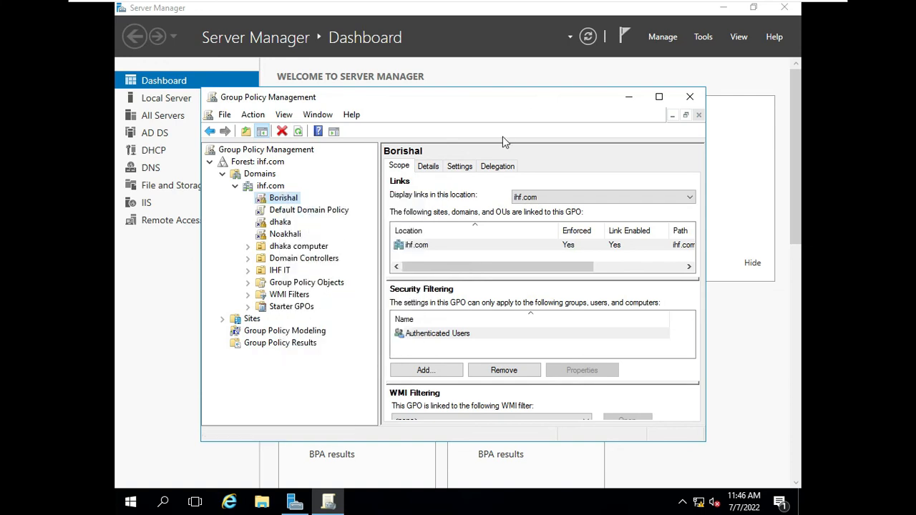
Add the borishal gpo editor group to the Borishal GPO's delegation with the "Edit settings, delete, modify security" permission
{"action": "left_click", "coordinate": [505, 168]}
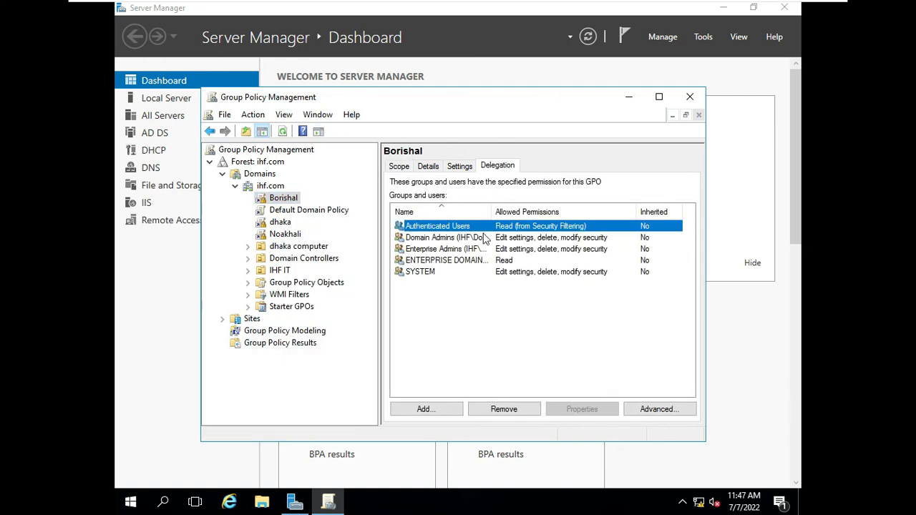
{"action": "left_click", "coordinate": [430, 411]}
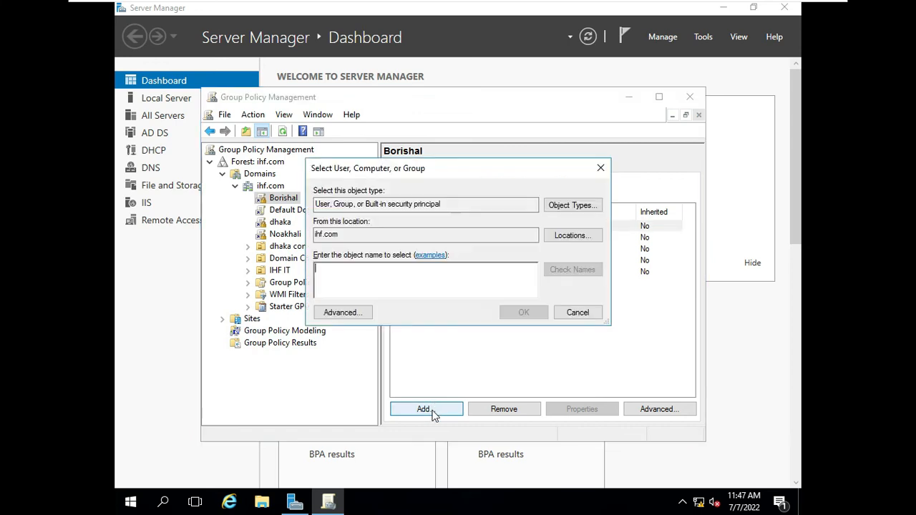
{"action": "type", "text": "bori"}
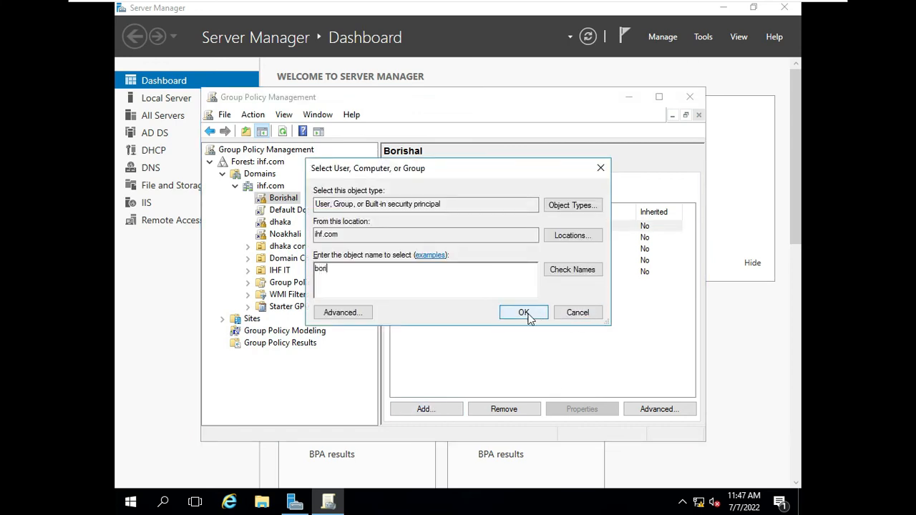
{"action": "left_click", "coordinate": [551, 271]}
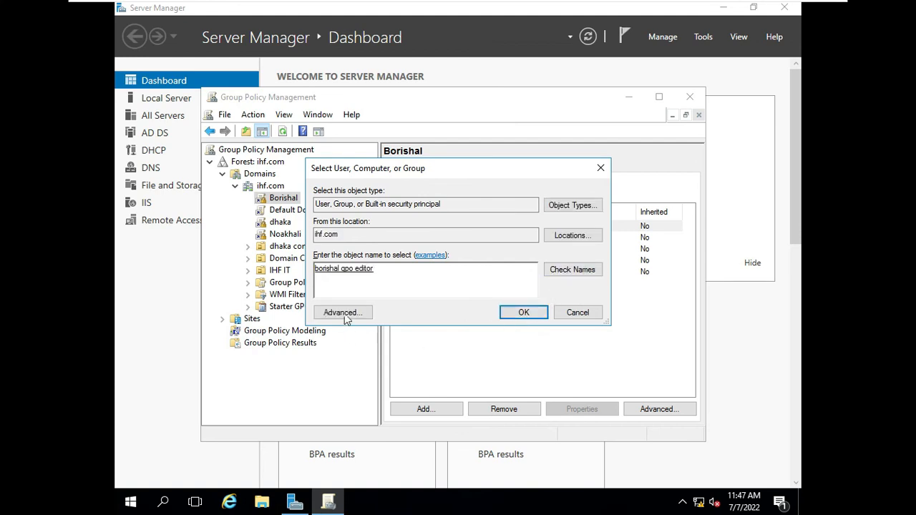
{"action": "left_click", "coordinate": [524, 312]}
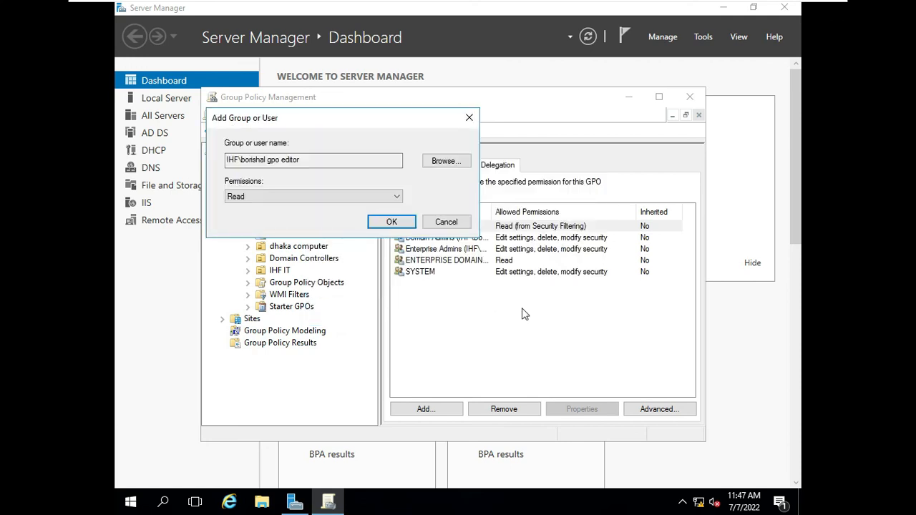
{"action": "left_click", "coordinate": [277, 197]}
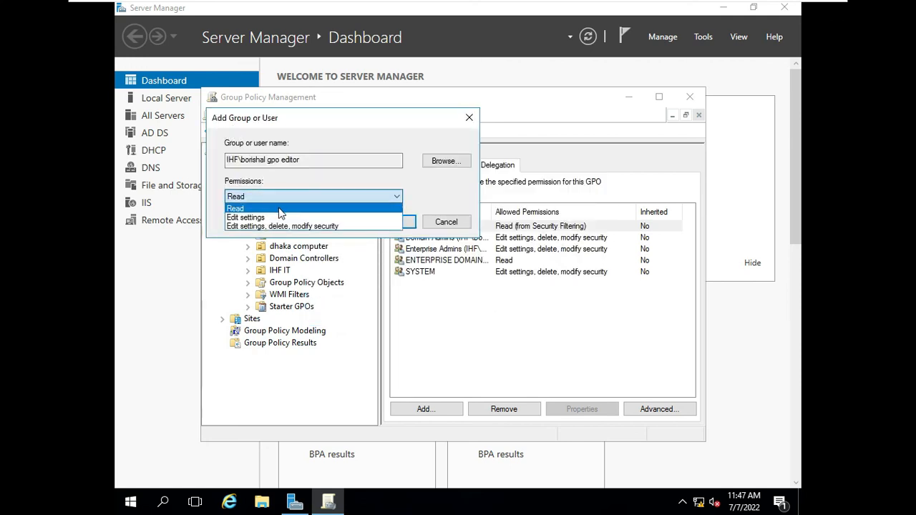
{"action": "left_click", "coordinate": [357, 226]}
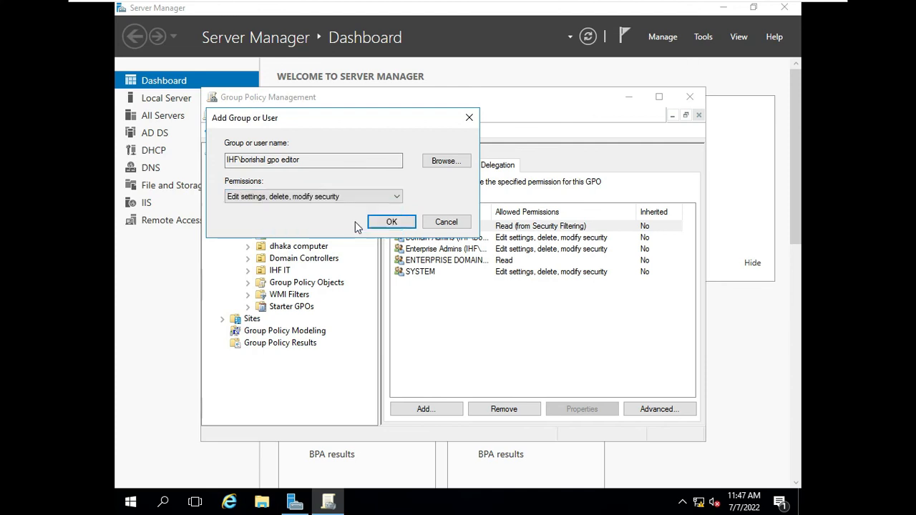
{"action": "left_click", "coordinate": [392, 222]}
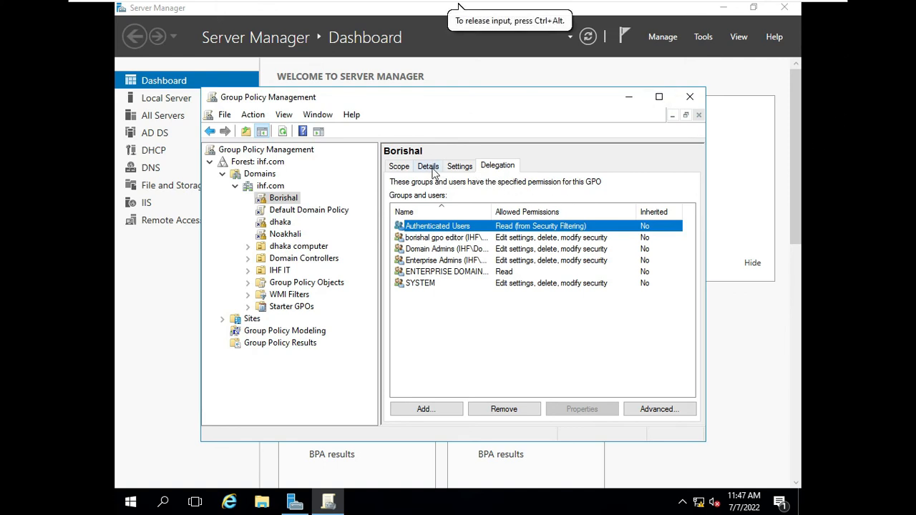
Review the Noakhali GPO's delegation, link options, scope and settings report
{"action": "left_click", "coordinate": [286, 235]}
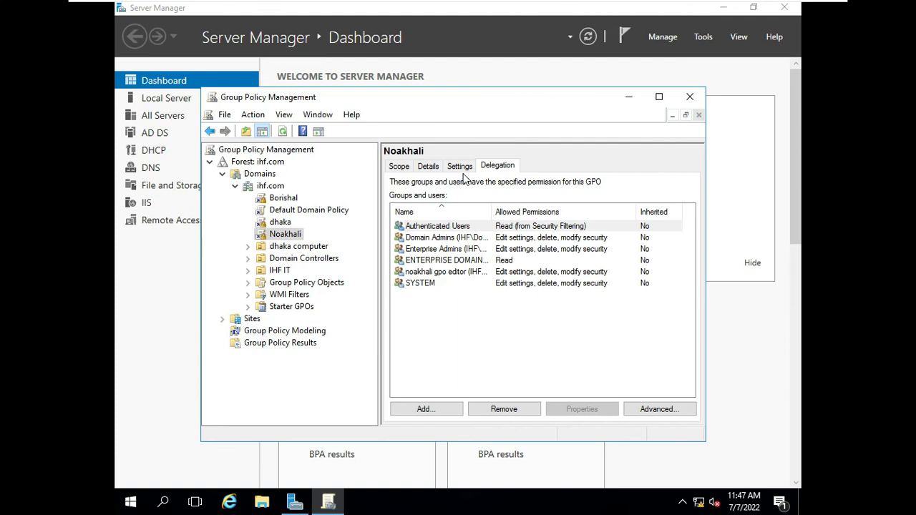
{"action": "right_click", "coordinate": [276, 242]}
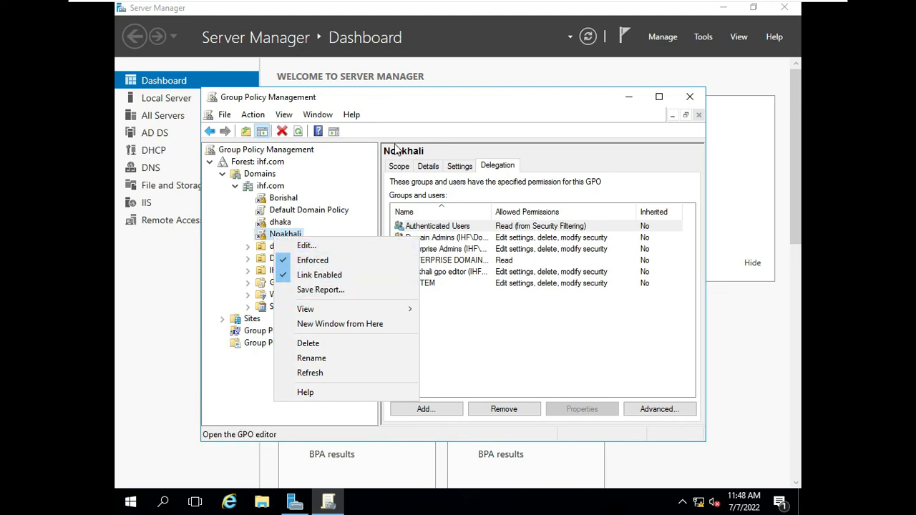
{"action": "left_click", "coordinate": [408, 178]}
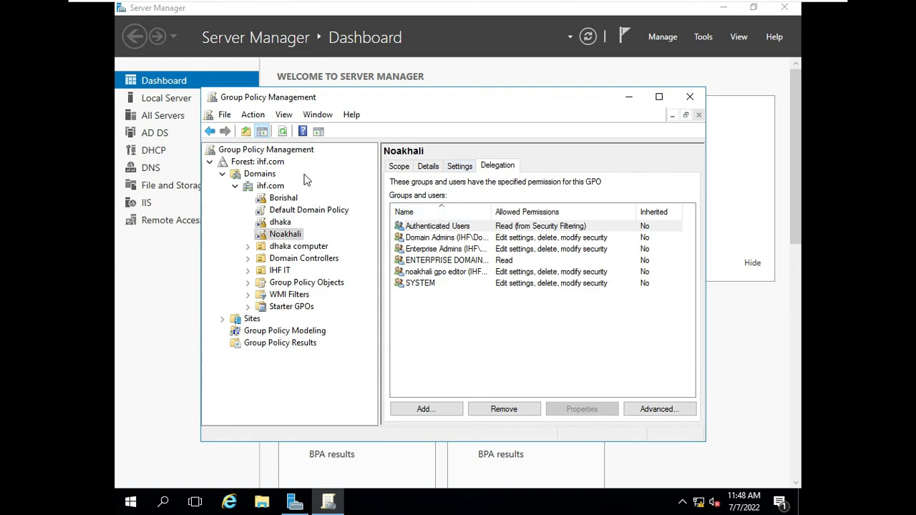
{"action": "left_click", "coordinate": [274, 237]}
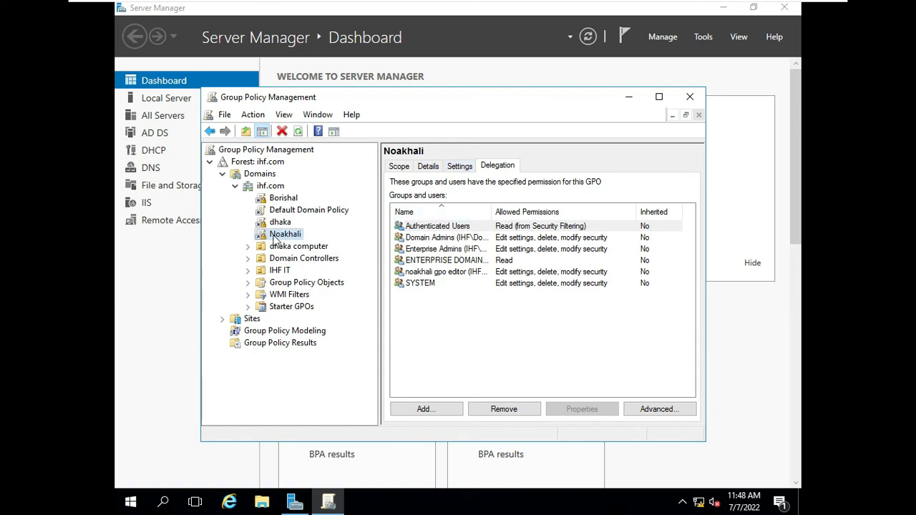
{"action": "left_click", "coordinate": [412, 166]}
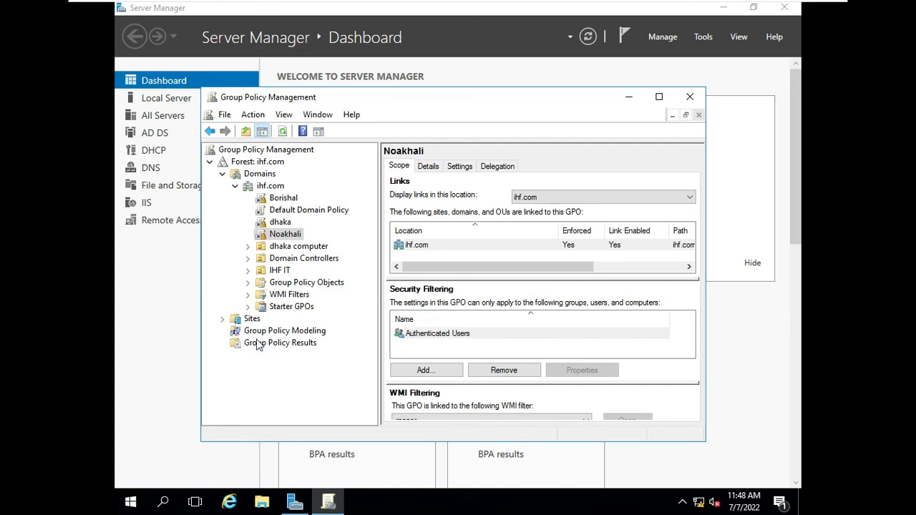
{"action": "left_click", "coordinate": [279, 236]}
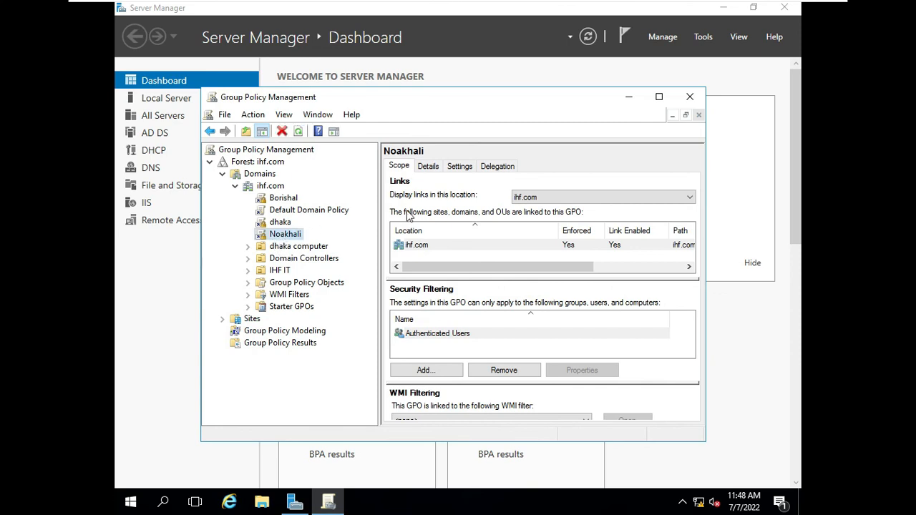
{"action": "left_click", "coordinate": [465, 167]}
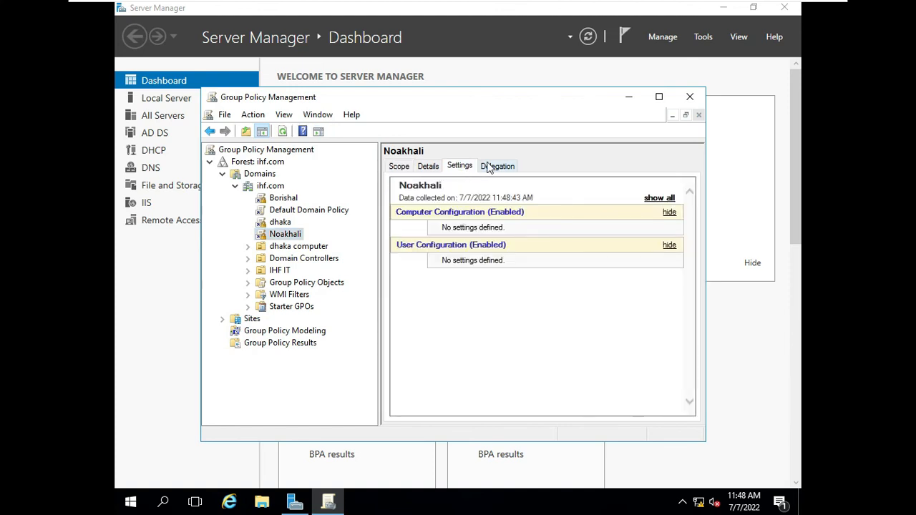